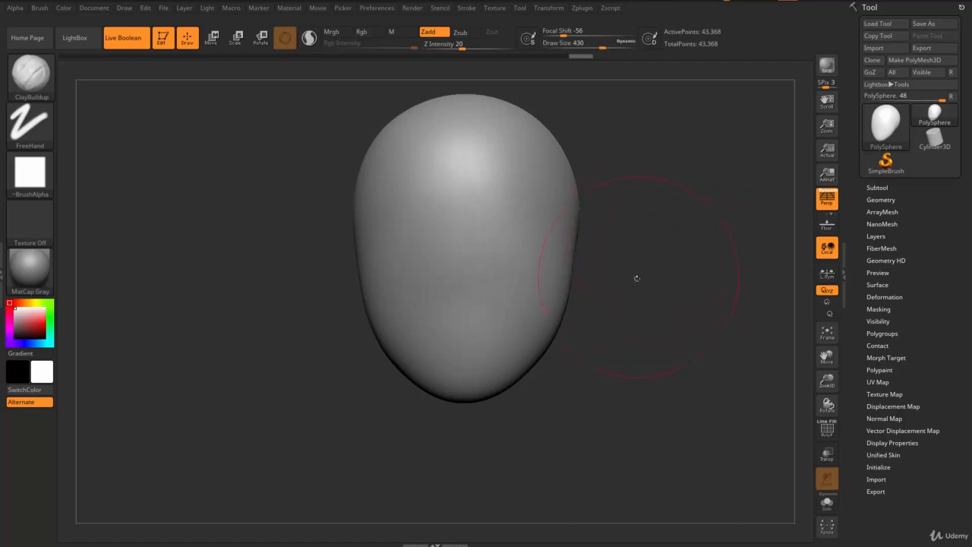
Set the brush draw size to 202 and paint a rounded mask on the head's underside where the neck attaches.
mouse_move(636, 278)
left_mouse_down()
mouse_move(599, 286)
mouse_move(582, 277)
mouse_move(575, 202)
mouse_move(610, 252)
mouse_move(603, 218)
mouse_move(591, 220)
left_mouse_up()
key("s")
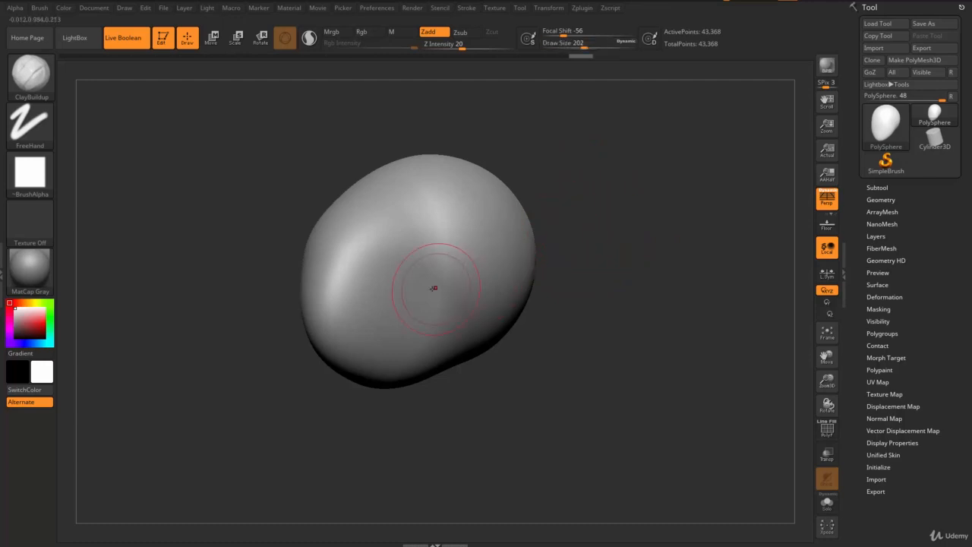
mouse_move(478, 239)
left_mouse_down("ctrl")
mouse_move(409, 243)
mouse_move(433, 342)
mouse_move(463, 251)
mouse_move(456, 303)
mouse_move(424, 252)
mouse_move(482, 256)
left_mouse_up("ctrl")
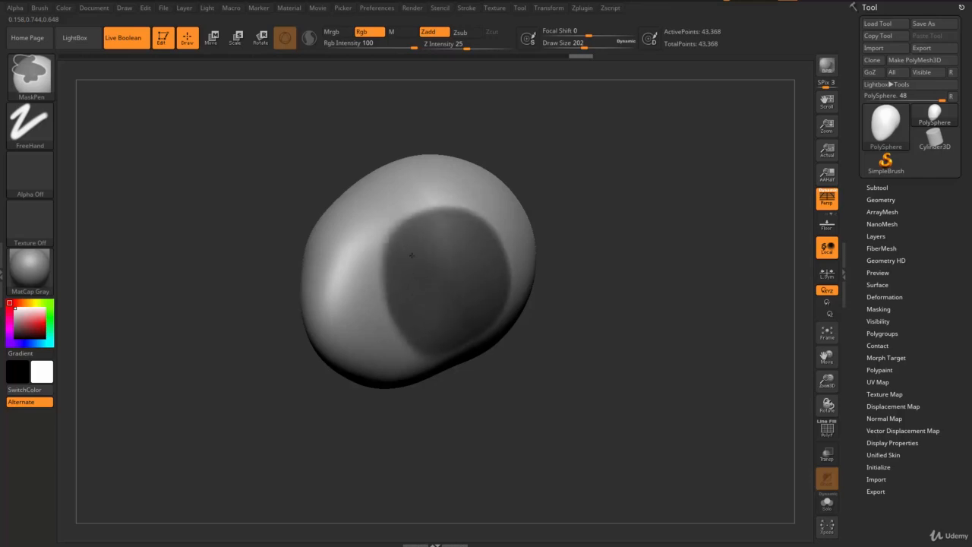
left_click_drag(477, 250, 495, 288, "ctrl")
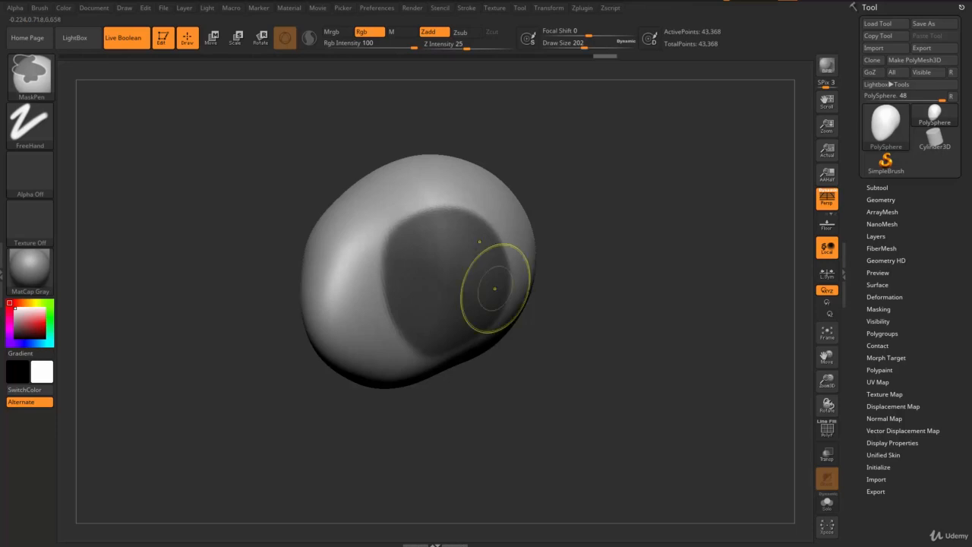
Try building up clay around the masked neck area with ClayBuildup, and undo the strokes.
mouse_move(570, 266)
left_mouse_down()
mouse_move(614, 309)
mouse_move(600, 274)
mouse_move(592, 290)
mouse_move(571, 259)
mouse_move(578, 213)
mouse_move(483, 213)
mouse_move(419, 226)
mouse_move(486, 210)
mouse_move(521, 228)
left_mouse_up()
mouse_move(571, 335)
left_mouse_down()
mouse_move(583, 260)
mouse_move(457, 246)
left_mouse_up()
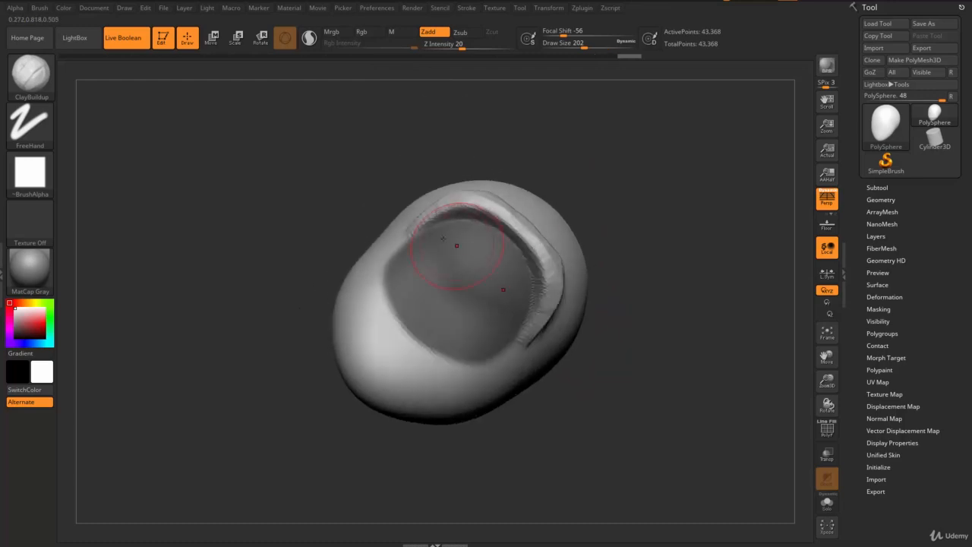
mouse_move(604, 190)
left_mouse_down()
mouse_move(652, 232)
mouse_move(636, 259)
mouse_move(628, 248)
mouse_move(580, 263)
mouse_move(590, 317)
mouse_move(570, 319)
mouse_move(623, 225)
left_mouse_up()
key("ctrl")
key("ctrl+z")
Invert the mask so that only the neck area on the head's underside is unprotected.
key("ctrl")
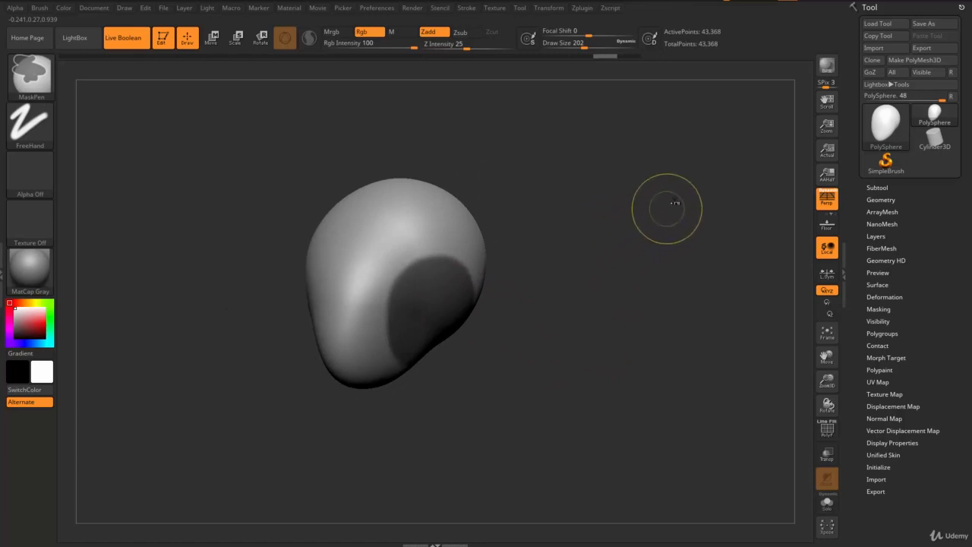
left_click(682, 226, "ctrl")
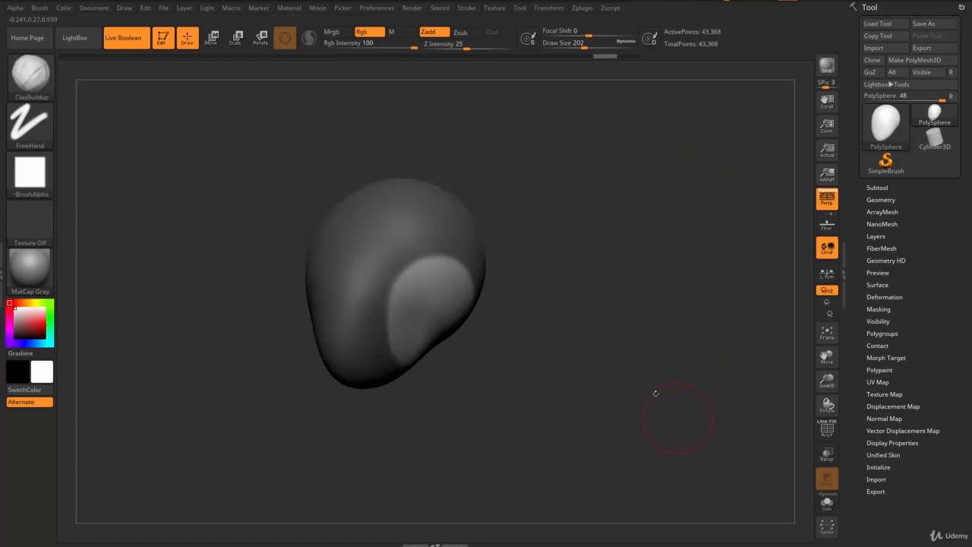
mouse_move(655, 393)
left_mouse_down()
mouse_move(606, 339)
mouse_move(582, 347)
mouse_move(585, 320)
left_mouse_up()
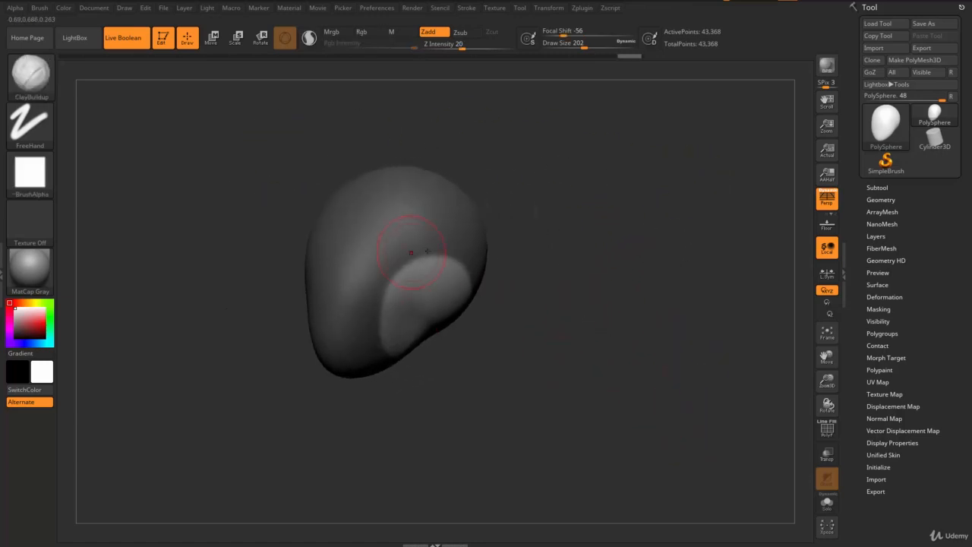
Try a ClayBuildup stroke on the unmasked neck area and undo it.
mouse_move(456, 279)
left_mouse_down()
mouse_move(441, 326)
mouse_move(402, 281)
mouse_move(410, 342)
mouse_move(424, 271)
left_mouse_up()
left_click_drag(507, 380, 550, 368)
key("ctrl+z")
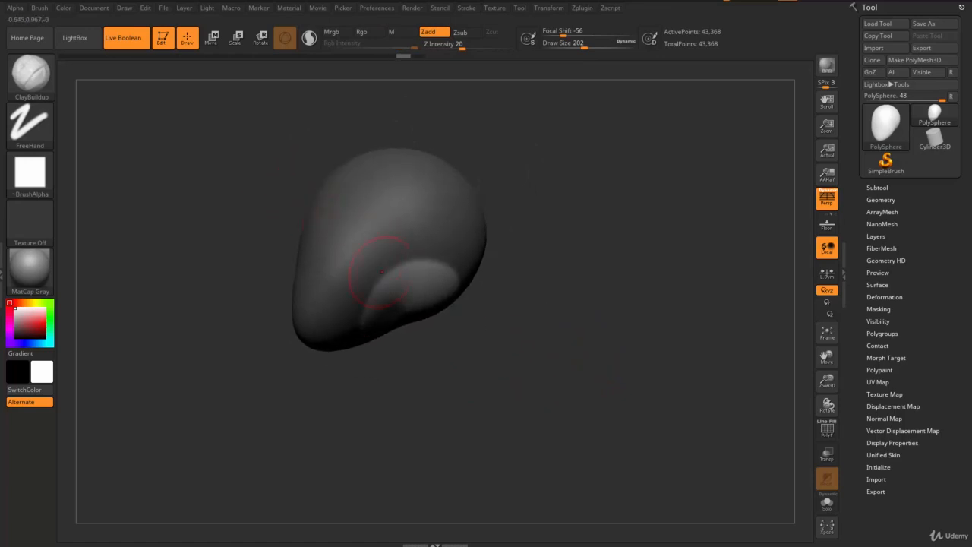
Try pulling the unmasked area down into a neck using the Move brush at draw size 753.
key("b")
key("m")
key("v")
key("s")
left_click_drag(437, 287, 475, 287)
left_click_drag(495, 334, 471, 357)
mouse_move(396, 276)
left_mouse_down()
mouse_move(421, 334)
mouse_move(506, 448)
left_mouse_up()
left_click_drag(400, 424, 420, 462)
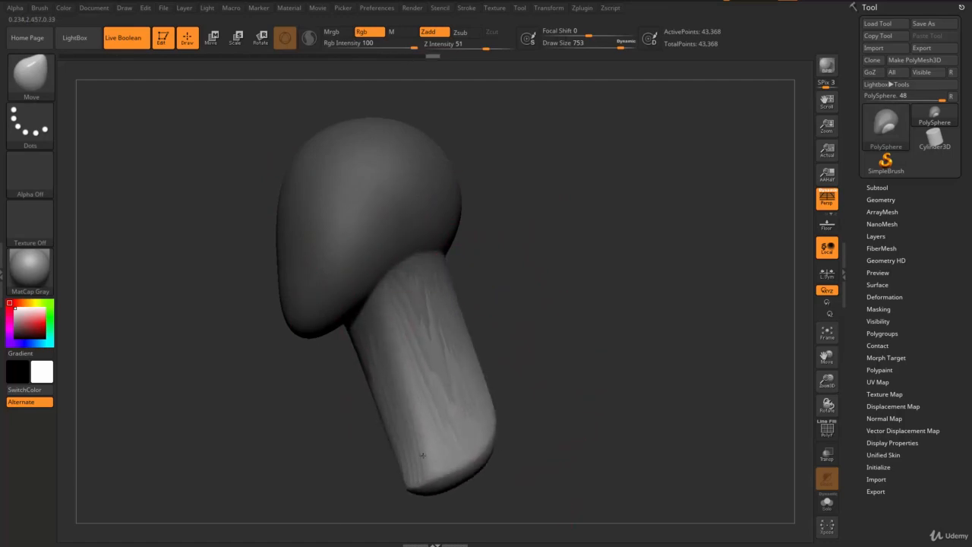
mouse_move(501, 342)
left_mouse_down()
mouse_move(558, 325)
mouse_move(479, 392)
left_mouse_up()
left_click_drag(447, 443, 465, 380)
mouse_move(524, 383)
left_mouse_down()
mouse_move(456, 391)
mouse_move(484, 402)
left_mouse_up()
Undo all Move brush pulls on the neck.
key("ctrl+z")
key("ctrl+z")
key("ctrl+z")
key("ctrl+z")
key("ctrl+z")
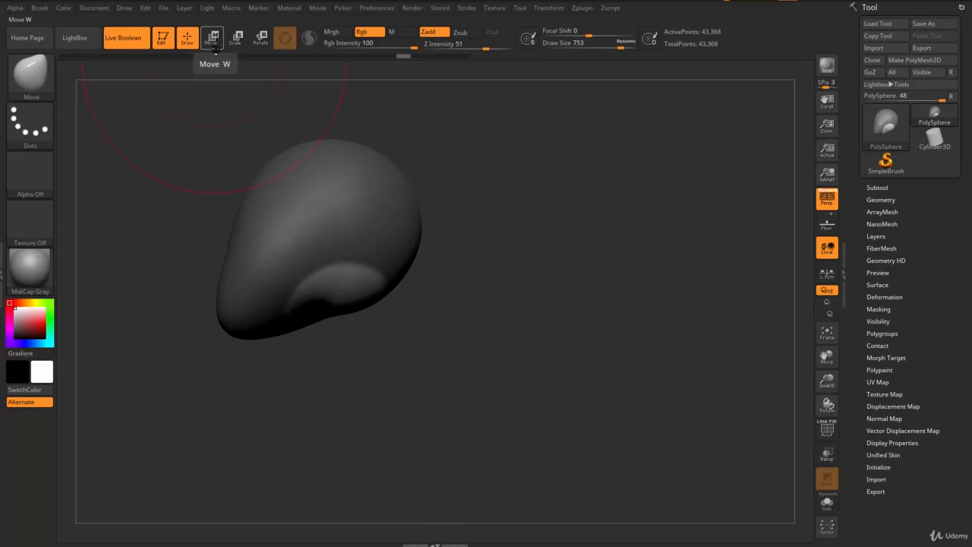
Pull the unmasked area downward into a neck with the Move gizmo and shift it backward about 0.29 along Z.
left_click(215, 44)
left_click_drag(481, 373, 464, 368, "shift")
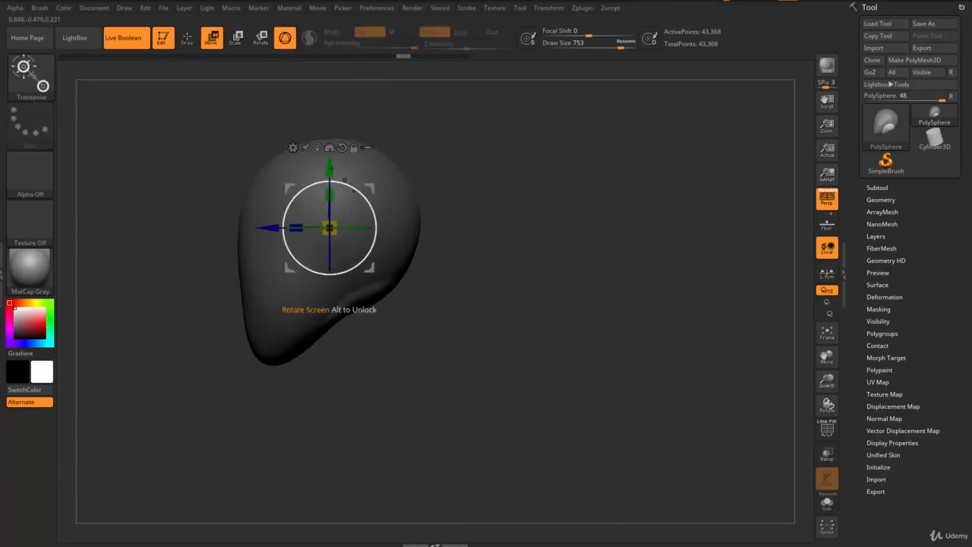
left_click_drag(330, 169, 331, 297)
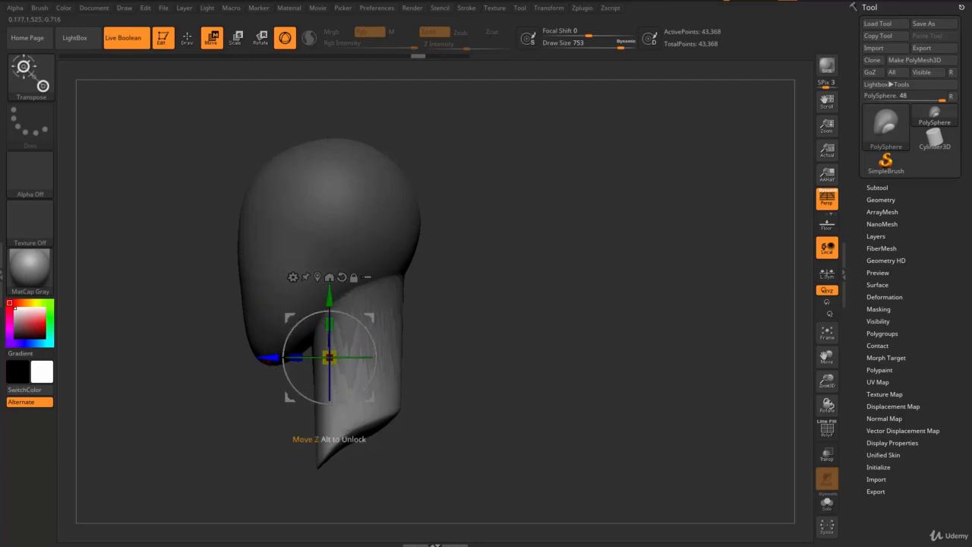
left_click_drag(268, 359, 293, 358)
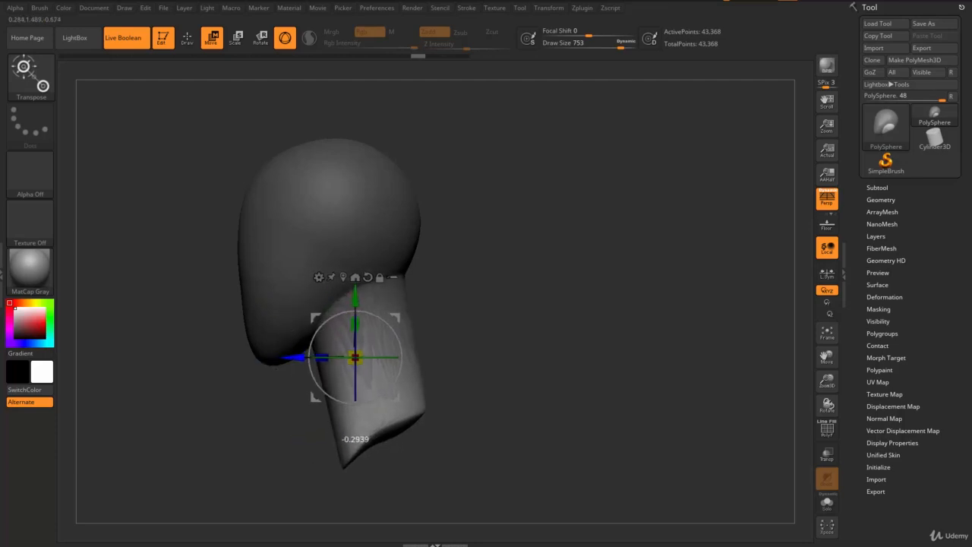
left_click_drag(503, 221, 465, 218)
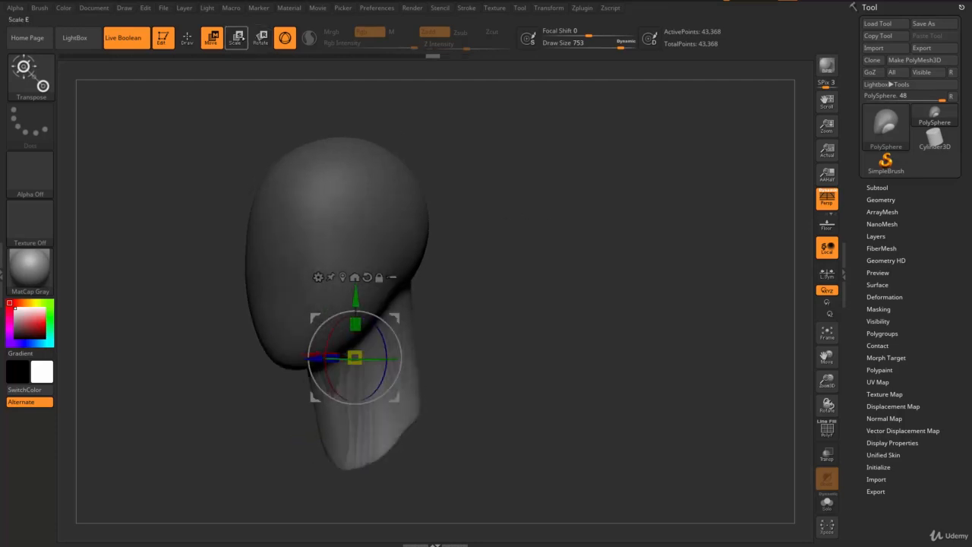
left_click(236, 38)
left_click(260, 38)
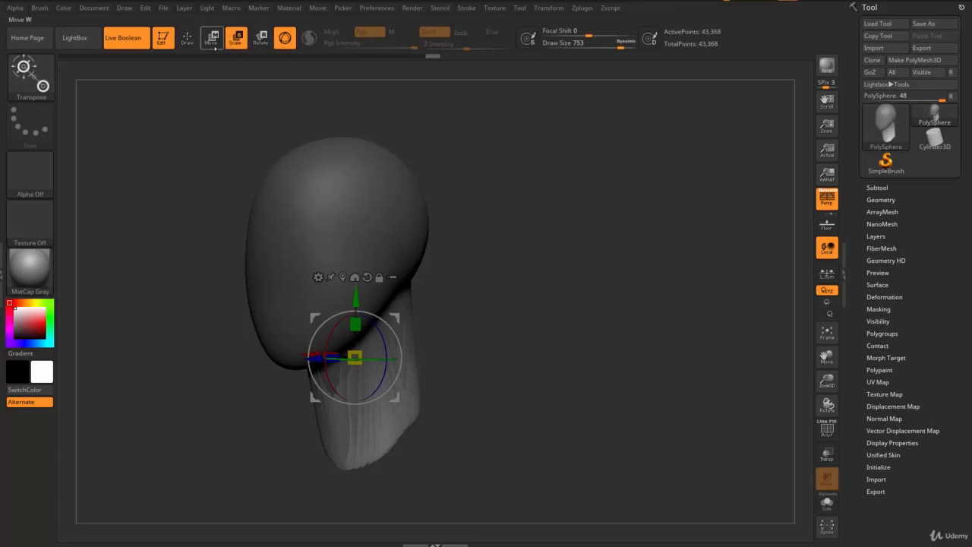
left_click(236, 38)
left_click(213, 39)
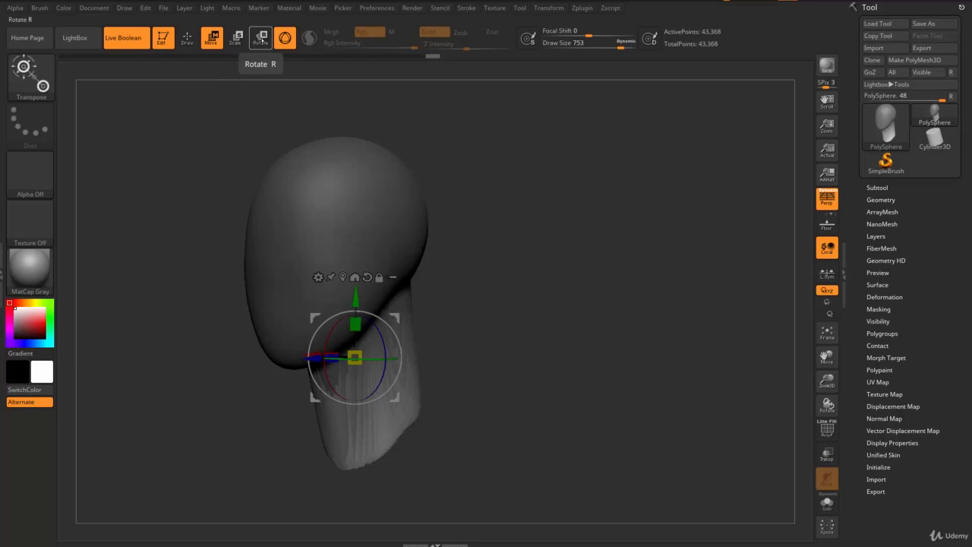
left_click_drag(202, 165, 187, 168)
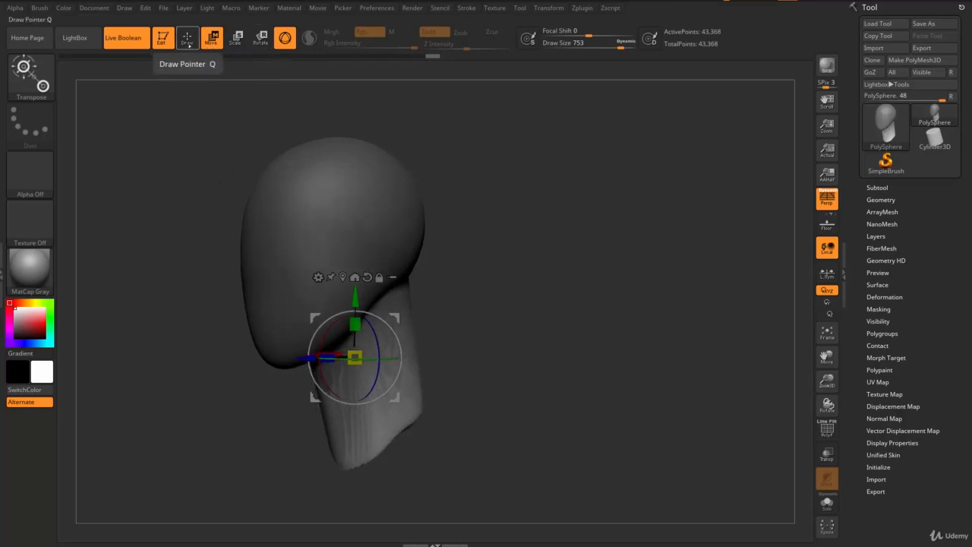
Return to Draw mode and clear the mask from the head.
left_click(187, 38)
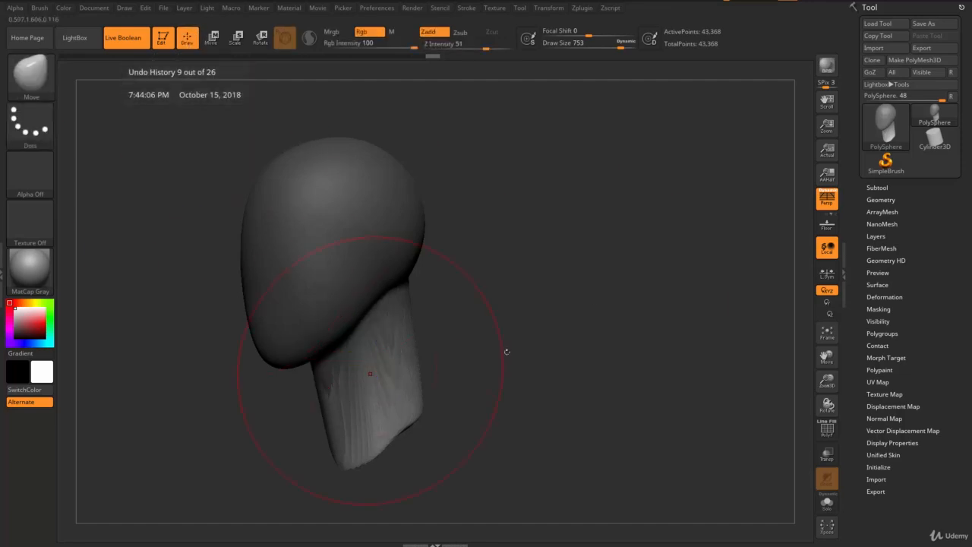
mouse_move(506, 352)
left_mouse_down()
mouse_move(575, 301)
mouse_move(566, 230)
mouse_move(547, 189)
mouse_move(495, 206)
mouse_move(551, 219)
left_mouse_up()
left_click_drag(583, 155, 652, 259, "ctrl")
left_click_drag(722, 362, 711, 411, "ctrl")
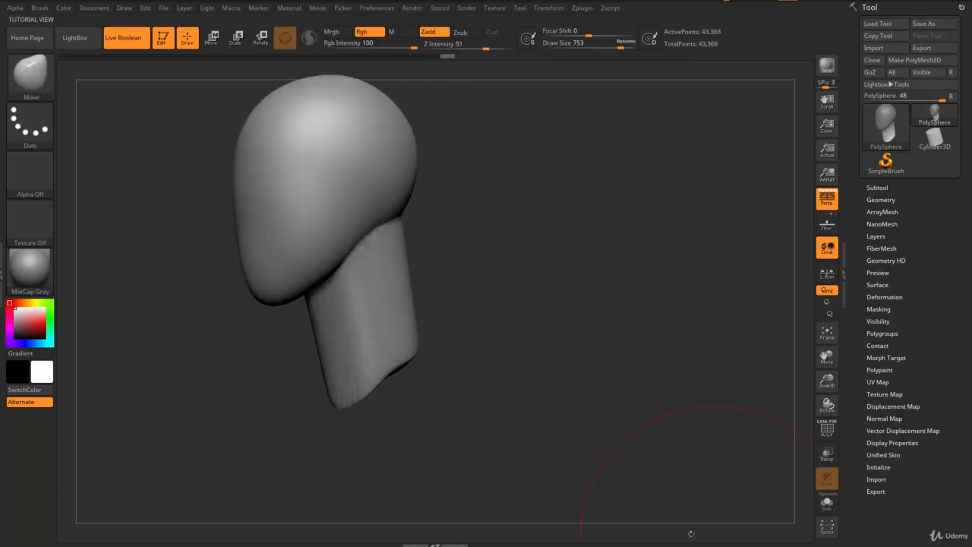
mouse_move(691, 535)
left_mouse_down()
mouse_move(564, 373)
mouse_move(624, 379)
mouse_move(573, 322)
left_mouse_up()
Set the brush draw size to 280 and paint a round mask on the side of the head.
left_click_drag(563, 256, 585, 326, "alt")
key("s")
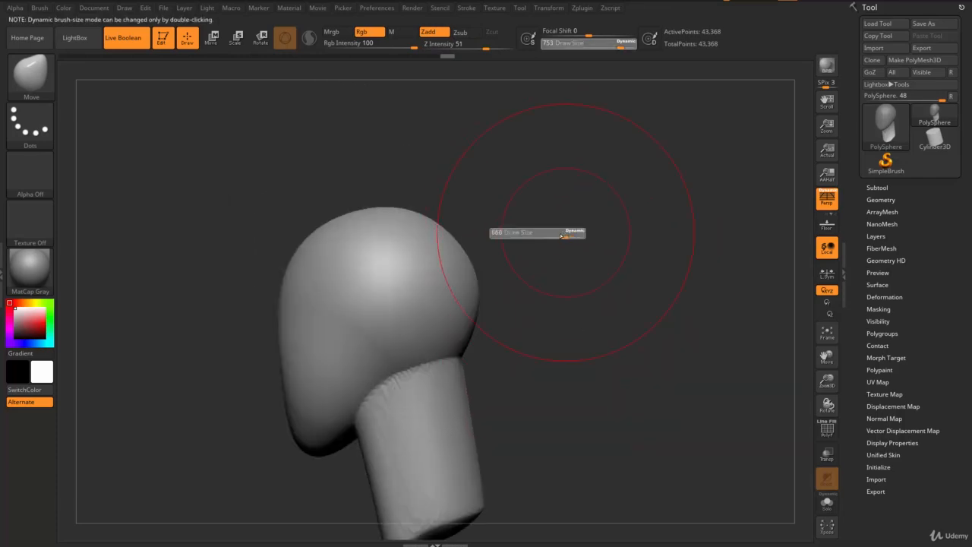
left_click_drag(543, 237, 538, 237)
mouse_move(578, 302)
left_mouse_down()
mouse_move(593, 306)
mouse_move(582, 252)
left_mouse_up()
left_click_drag(400, 247, 412, 252, "ctrl")
mouse_move(563, 240)
left_mouse_down("alt")
mouse_move(555, 256)
mouse_move(499, 293)
left_mouse_up("alt")
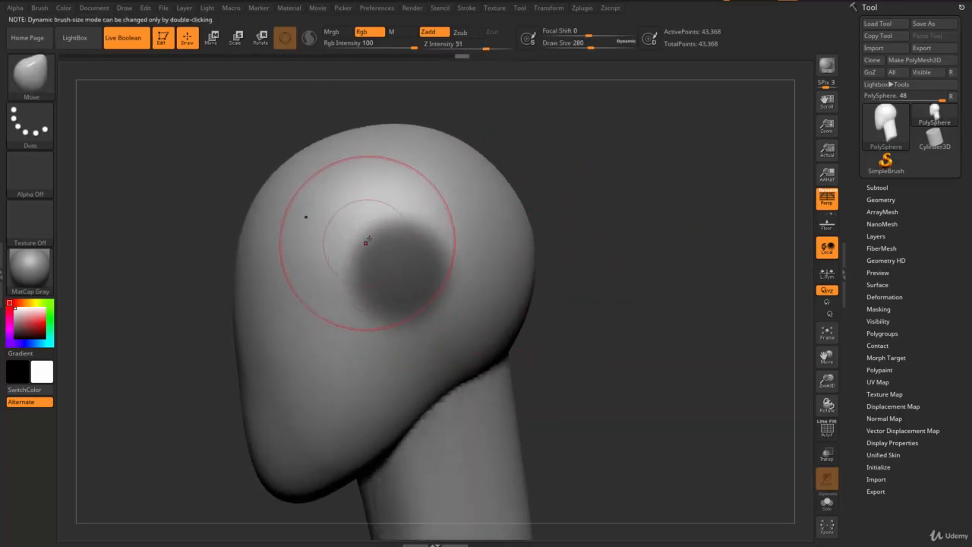
mouse_move(601, 274)
left_mouse_down()
mouse_move(642, 282)
mouse_move(451, 326)
mouse_move(625, 304)
mouse_move(612, 295)
left_mouse_up()
Sharpen the round mask's edge with two passes and soften it again with three blur passes.
key("ctrl")
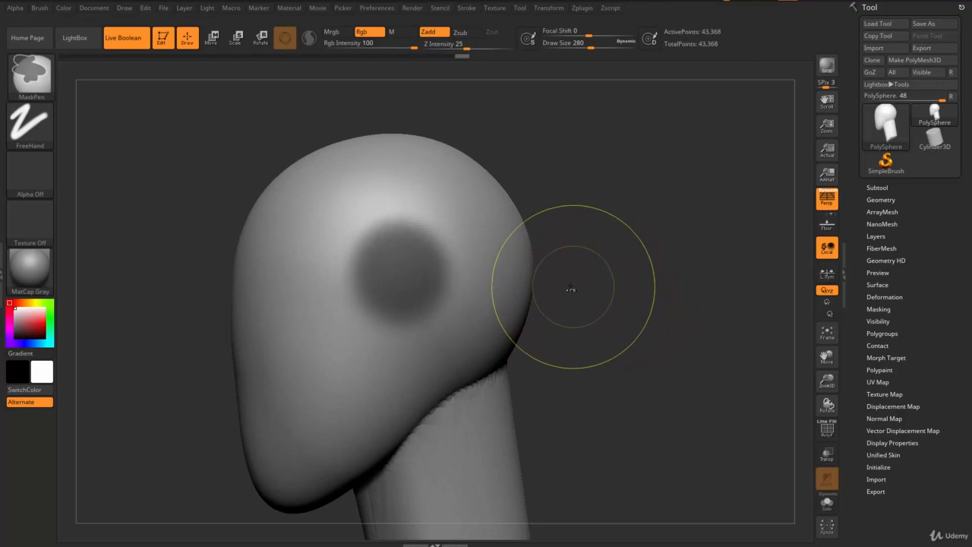
left_click(491, 255, "ctrl+alt")
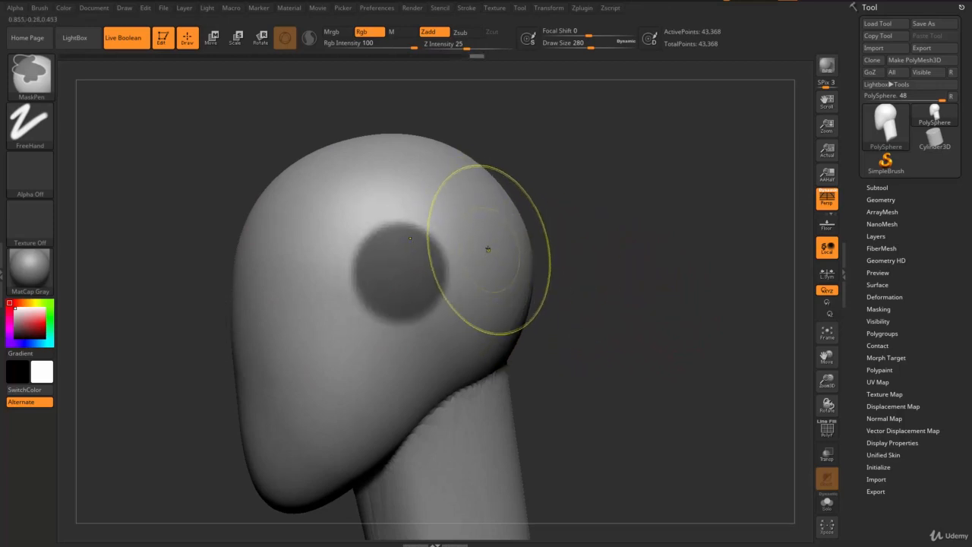
left_click(489, 249, "ctrl+alt")
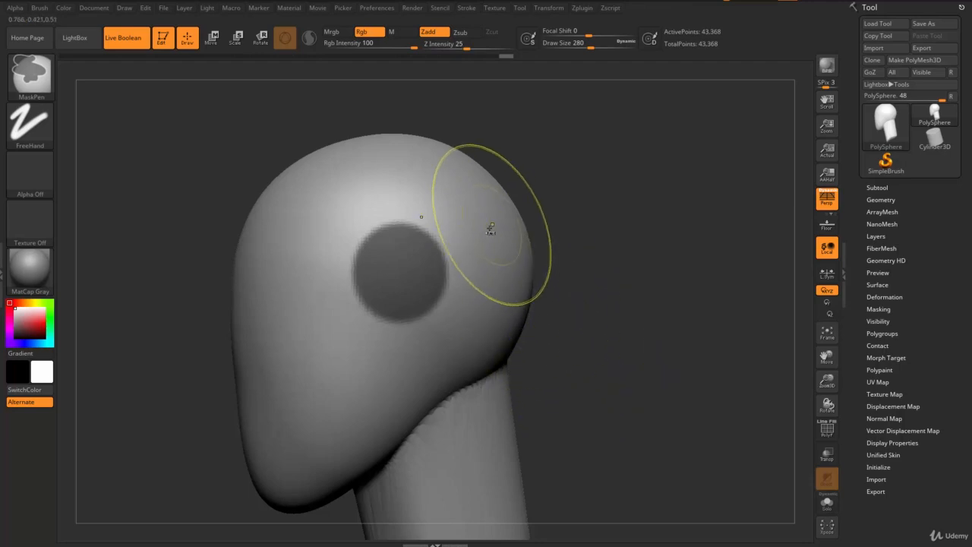
left_click(505, 292, "ctrl")
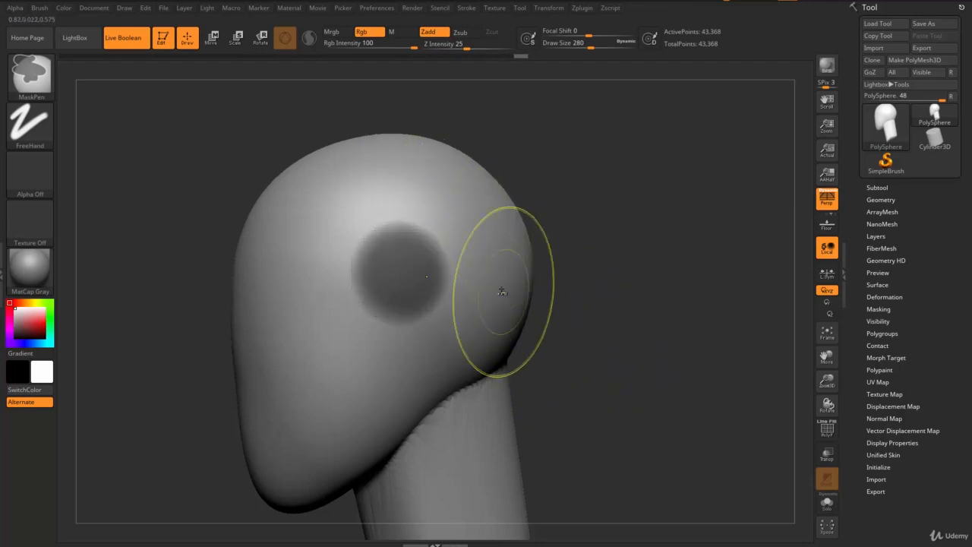
left_click(509, 294, "ctrl")
left_click(496, 277, "ctrl")
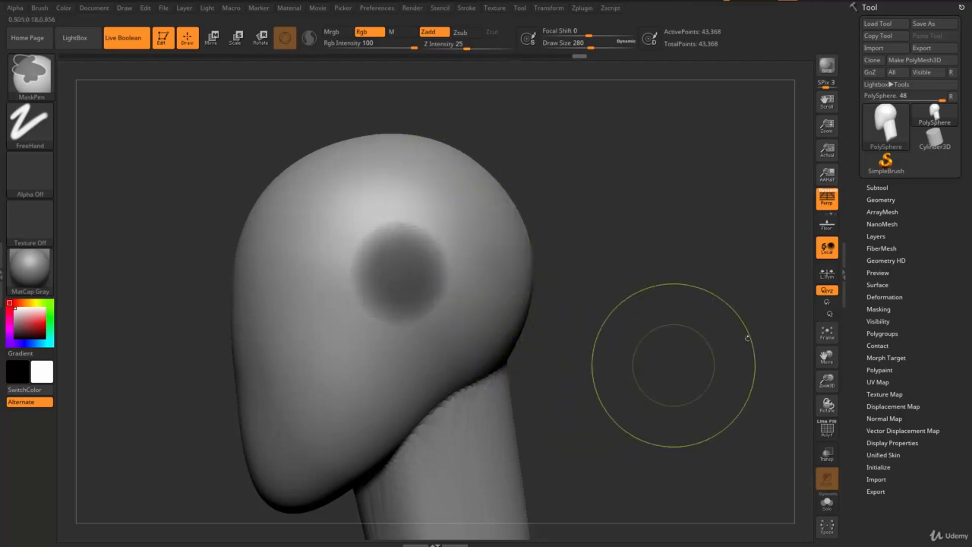
Open the tool's Masking options and invert the round mask with Inverse.
scroll(858, 333, "down", 1)
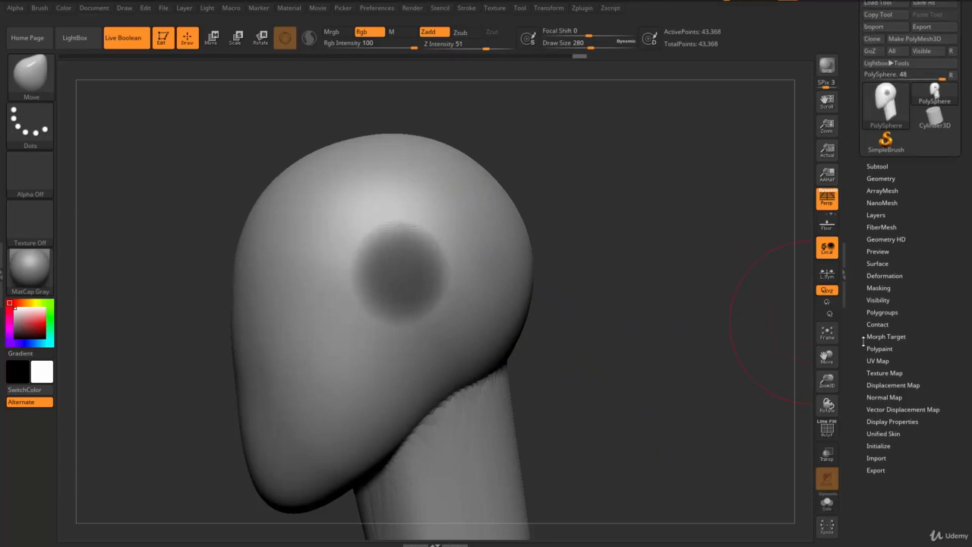
scroll(861, 337, "down", 1)
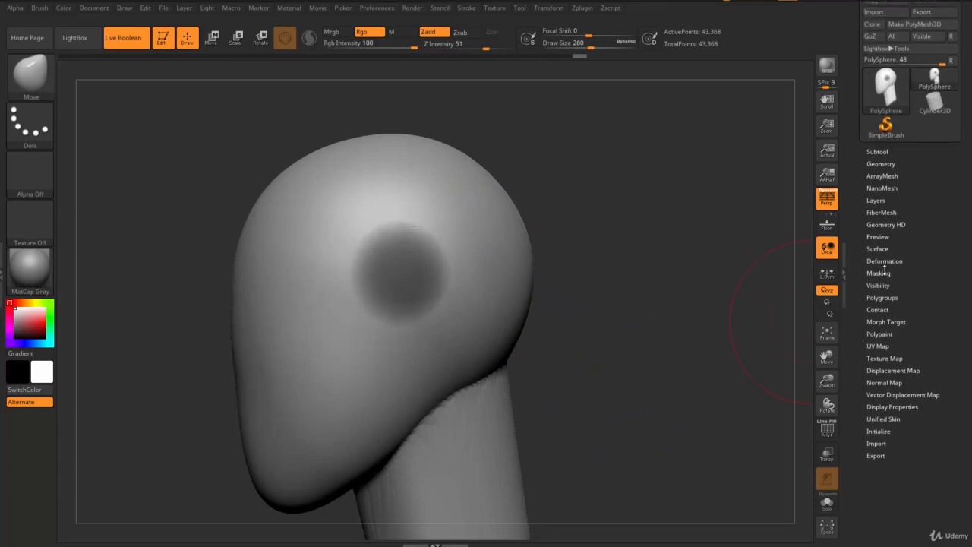
scroll(864, 296, "down", 1)
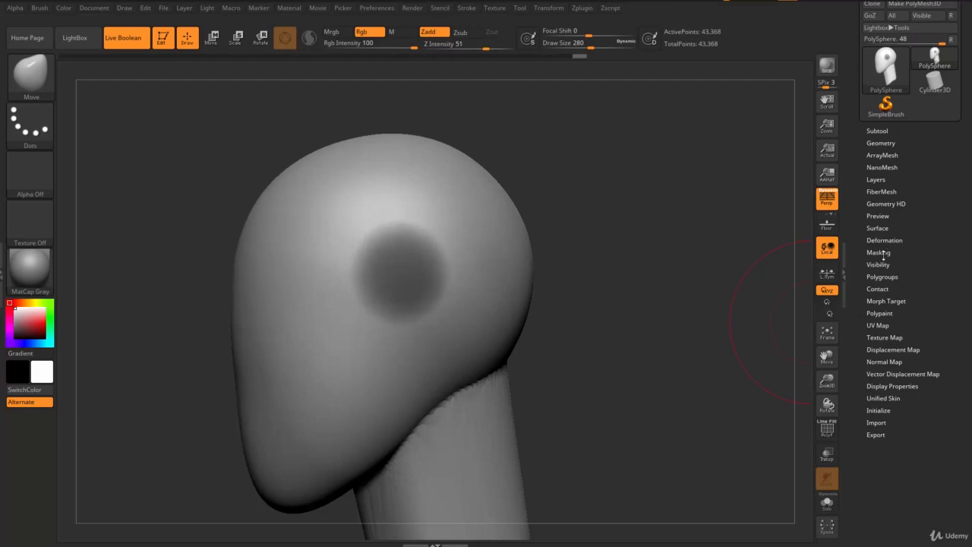
left_click(879, 252)
scroll(896, 258, "down", 1)
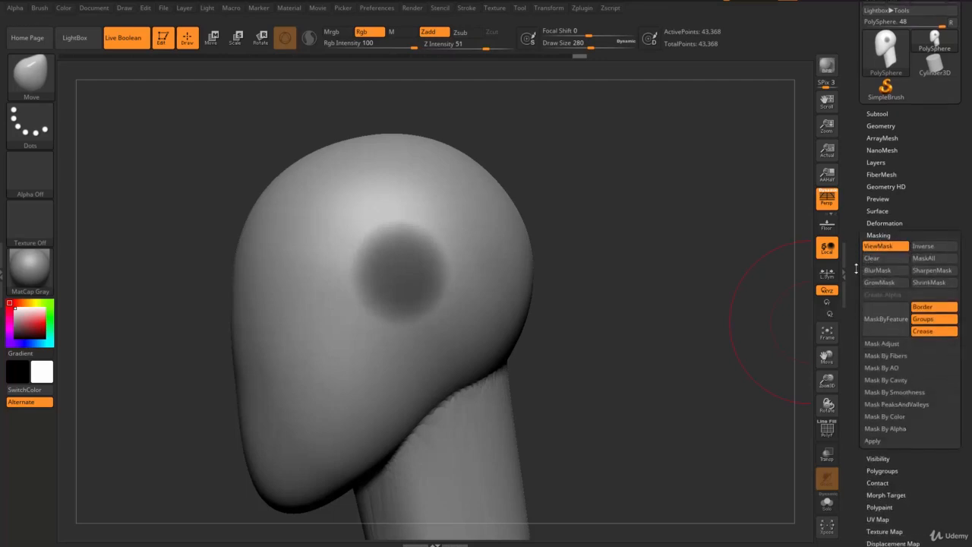
left_click(933, 242)
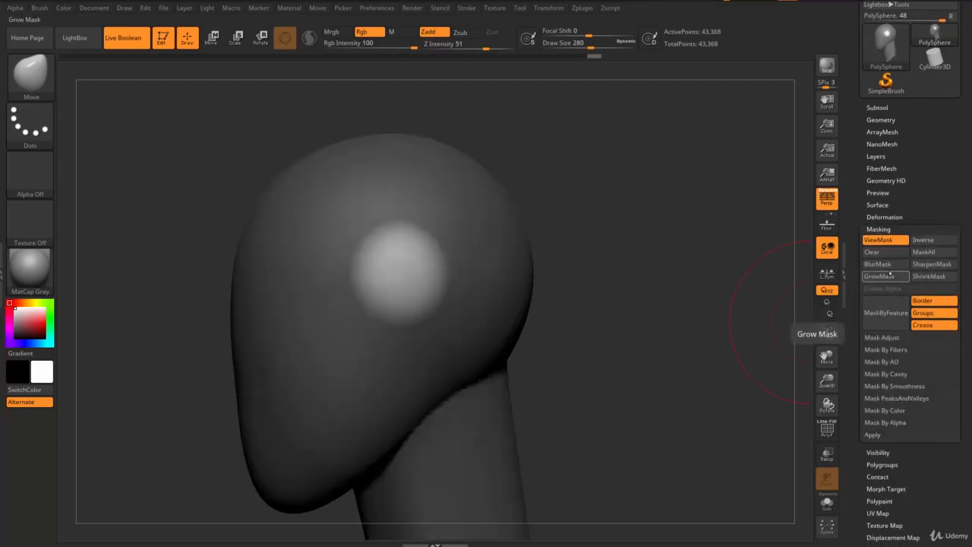
Sharpen, grow and blur the inverted mask with the Masking options, and close them.
left_click(932, 264)
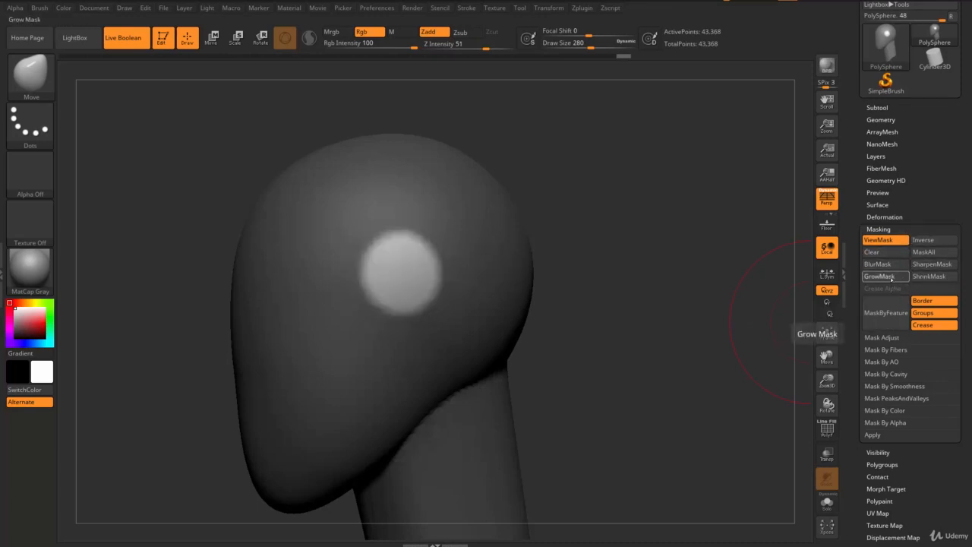
left_click(891, 277)
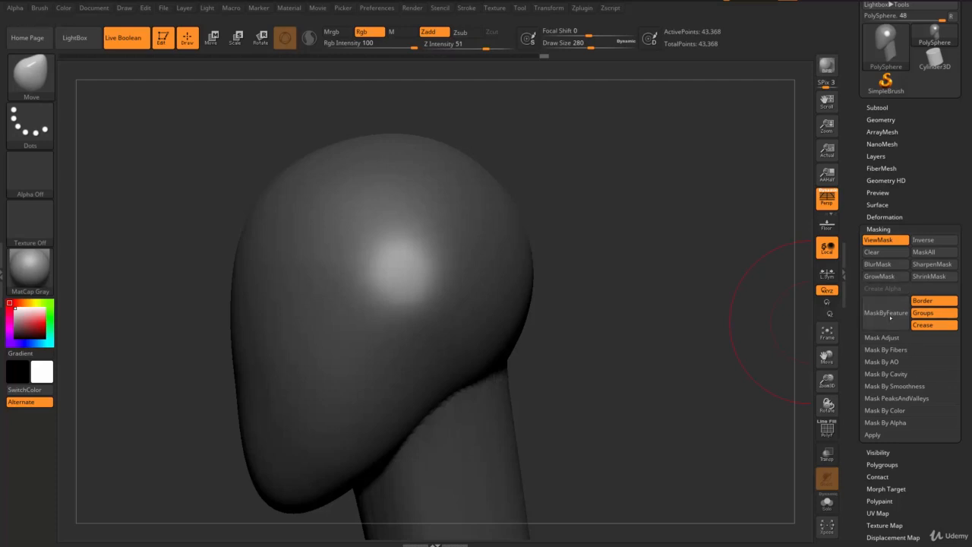
left_click(880, 229)
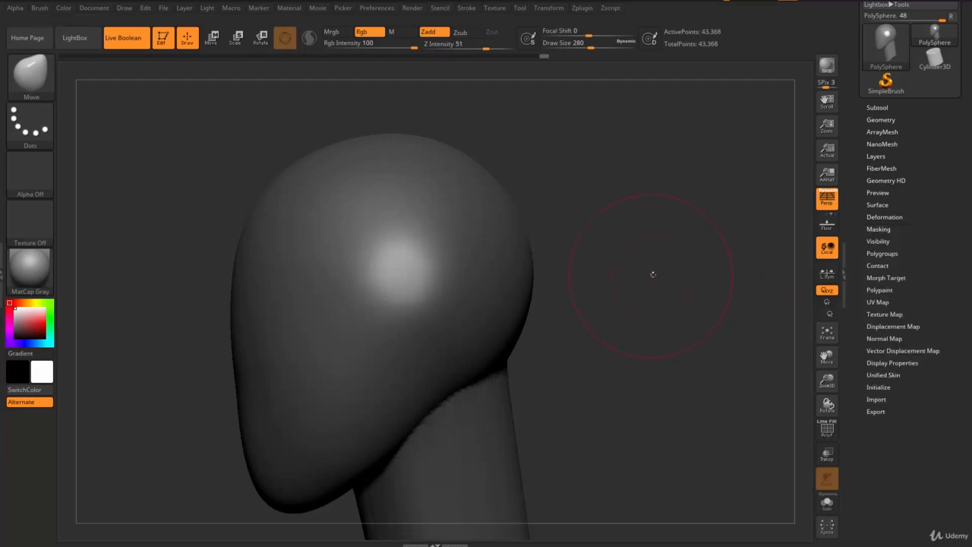
Clear the mask from the whole head and neck.
left_click_drag(651, 273, 679, 269)
key("ctrl")
left_click_drag(654, 196, 773, 436, "ctrl")
mouse_move(710, 370)
left_mouse_down()
mouse_move(695, 327)
mouse_move(599, 281)
mouse_move(625, 282)
mouse_move(618, 304)
mouse_move(630, 282)
mouse_move(597, 191)
mouse_move(658, 246)
mouse_move(628, 186)
mouse_move(673, 237)
mouse_move(646, 262)
left_mouse_up()
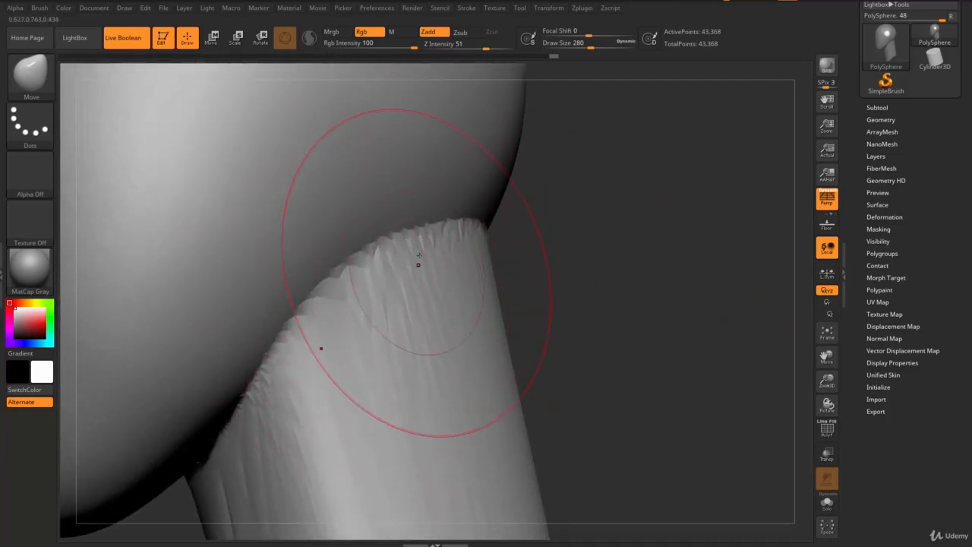
Show the polyframe and examine the stretched polygons along the neck and where it meets the head.
mouse_move(571, 246)
left_mouse_down()
mouse_move(597, 230)
mouse_move(619, 261)
mouse_move(602, 286)
left_mouse_up()
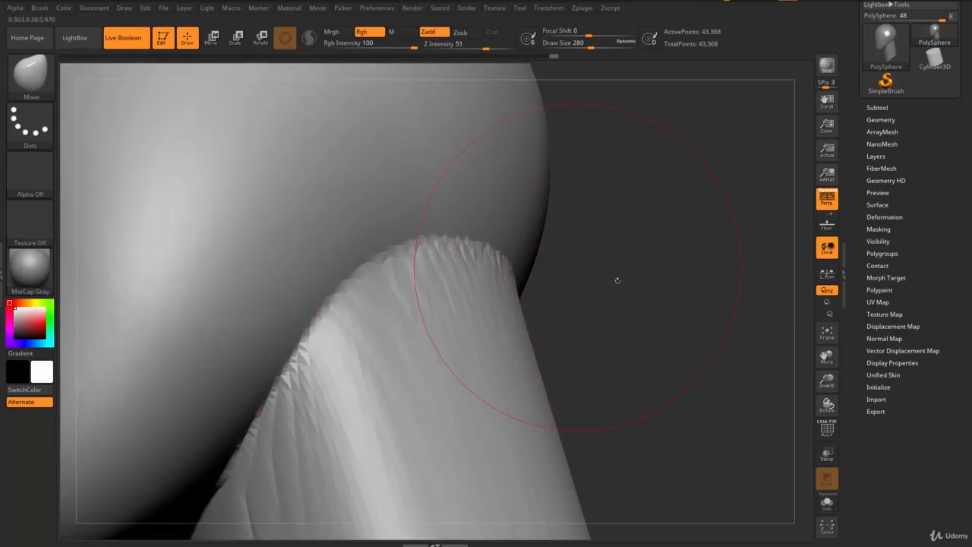
left_click(828, 430)
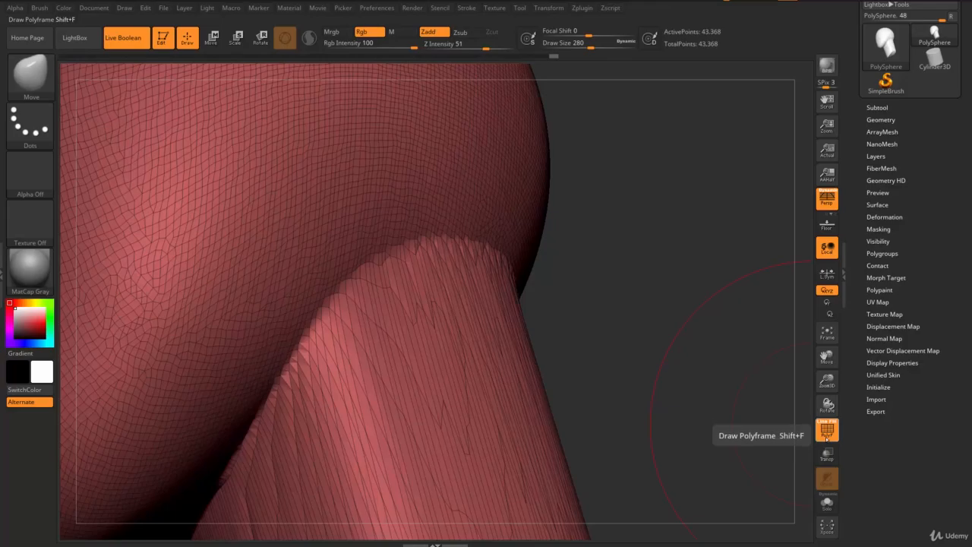
key("shift+f")
key("shift+f")
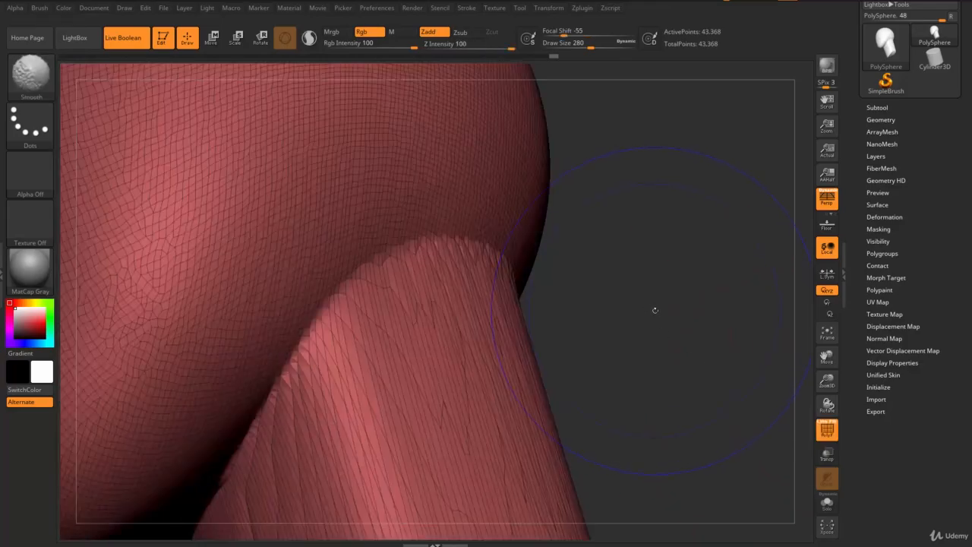
mouse_move(664, 293)
left_mouse_down("alt")
mouse_move(578, 273)
mouse_move(641, 215)
mouse_move(685, 338)
mouse_move(606, 302)
left_mouse_up("alt")
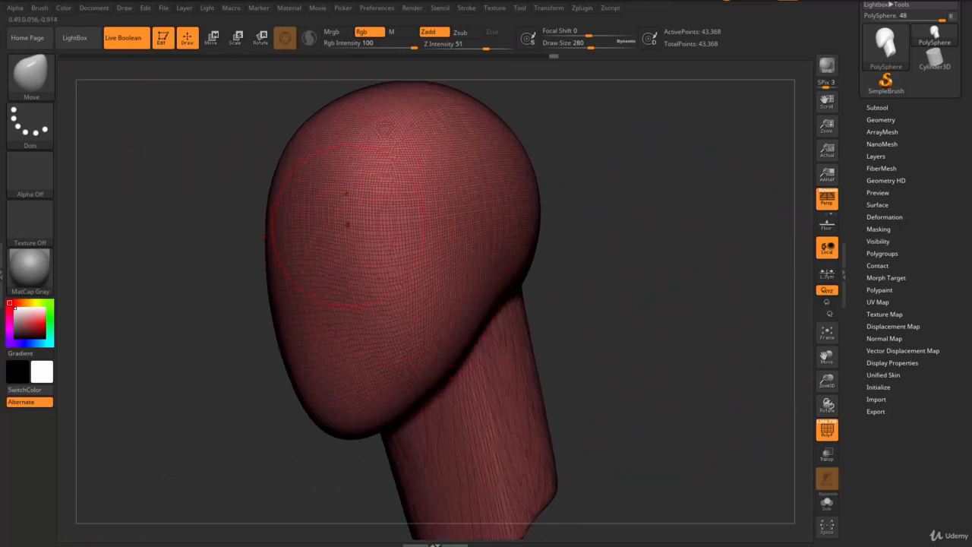
mouse_move(624, 241)
left_mouse_down("alt")
mouse_move(610, 219)
mouse_move(651, 251)
mouse_move(495, 315)
left_mouse_up("alt")
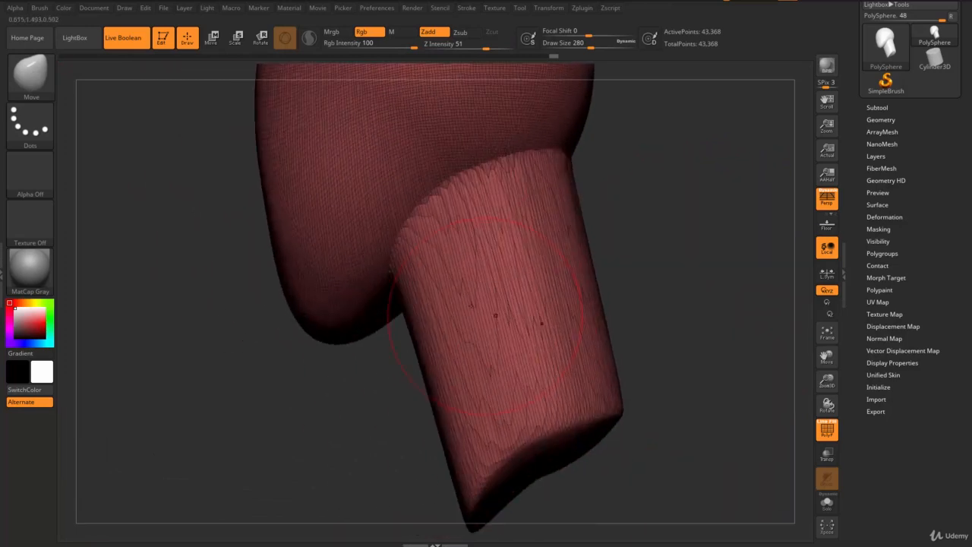
left_click_drag(688, 282, 611, 184, "alt")
Scrub back through the undo history to look at earlier stages of the head and neck.
left_click_drag(556, 58, 533, 56)
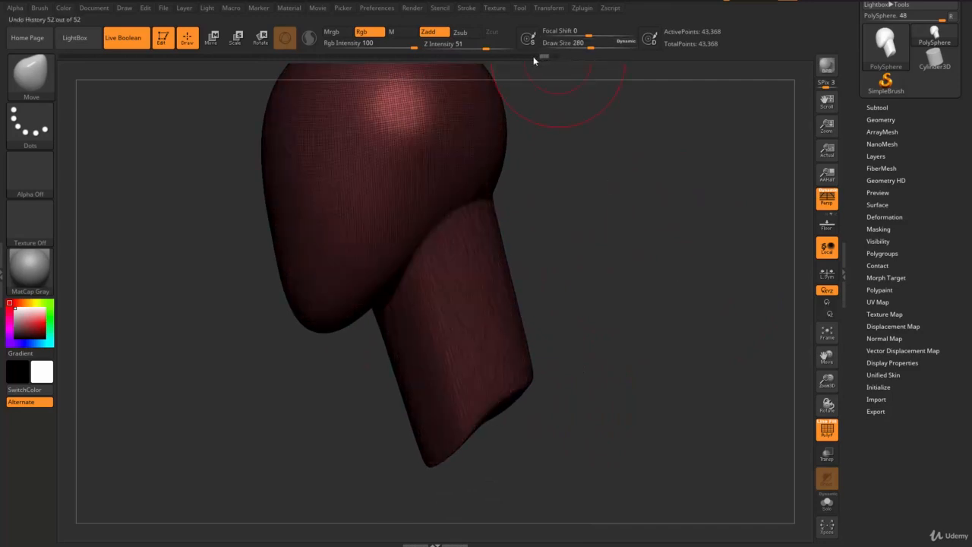
mouse_move(401, 67)
left_mouse_down()
mouse_move(275, 80)
mouse_move(288, 82)
mouse_move(293, 53)
mouse_move(284, 54)
mouse_move(295, 47)
mouse_move(282, 47)
mouse_move(295, 44)
mouse_move(280, 50)
mouse_move(297, 44)
left_mouse_up()
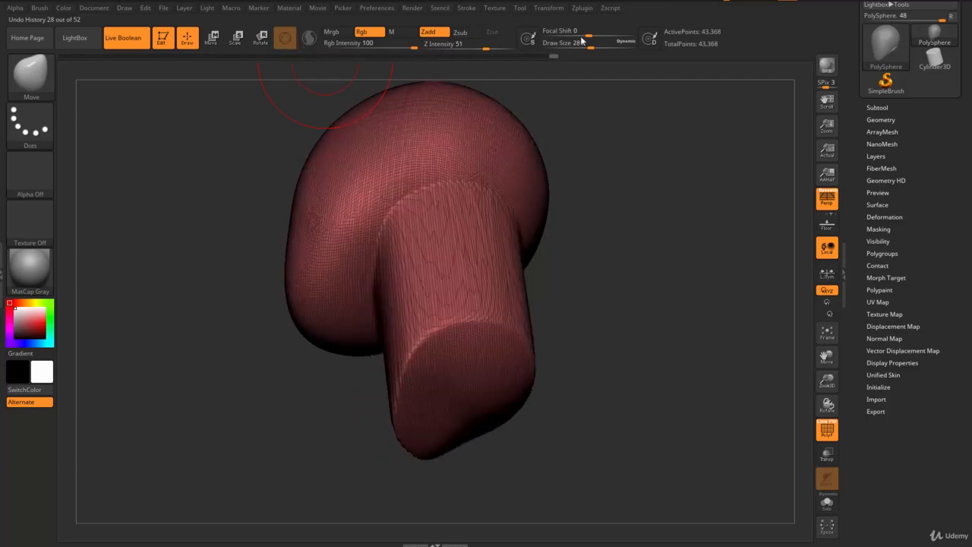
Open the DynaMesh options in the tool's Geometry settings.
left_click_drag(680, 310, 759, 244)
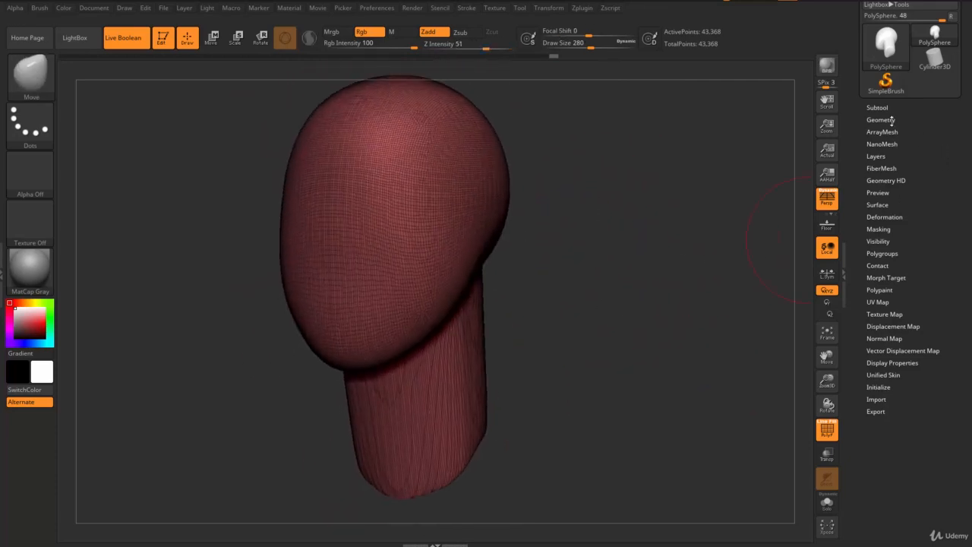
left_click(881, 120)
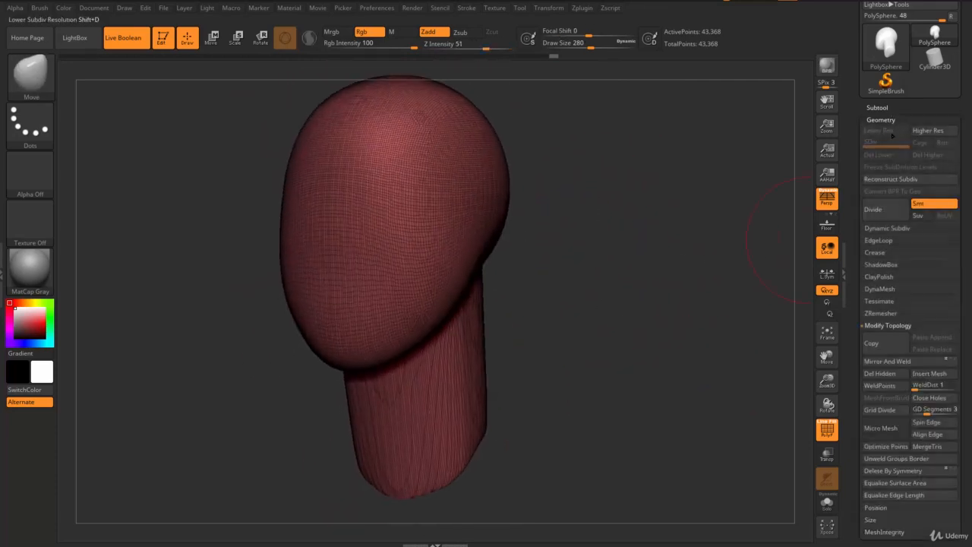
left_click(901, 290)
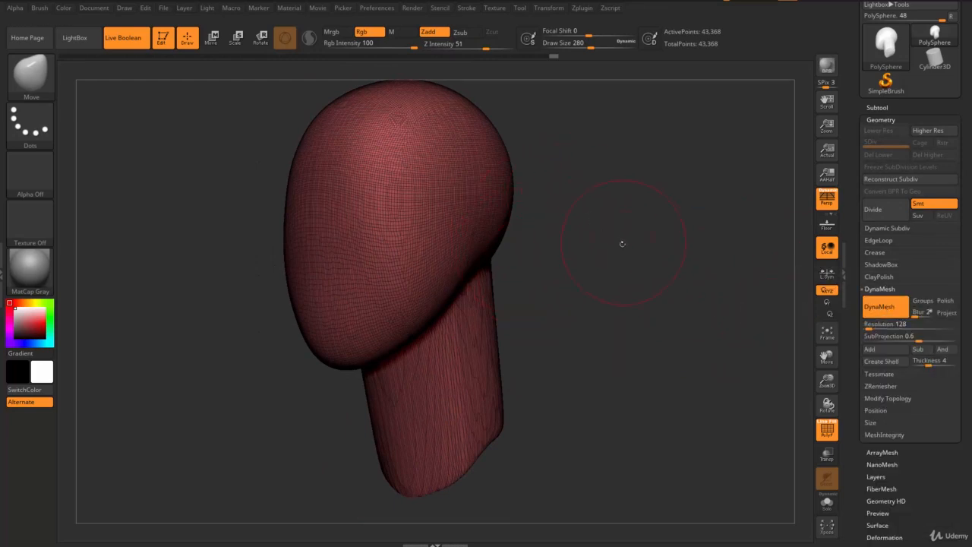
Browse the Project files in LightBox, close it, and leave Live Boolean switched off.
left_click(76, 38)
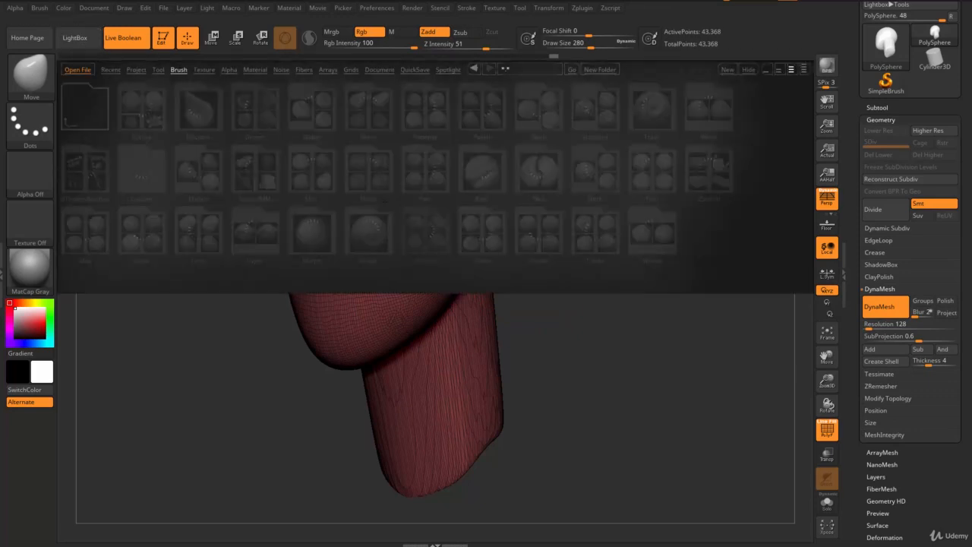
left_click(158, 70)
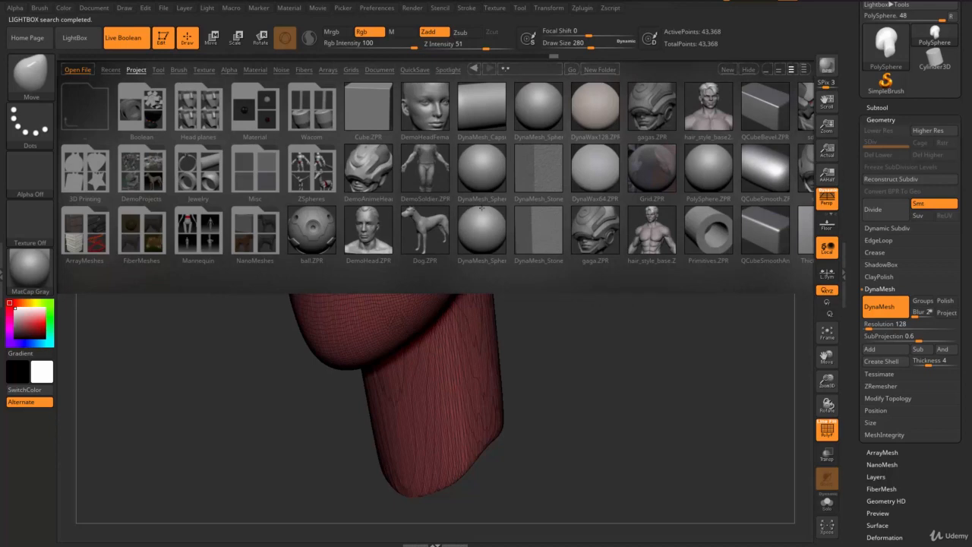
left_click(131, 37)
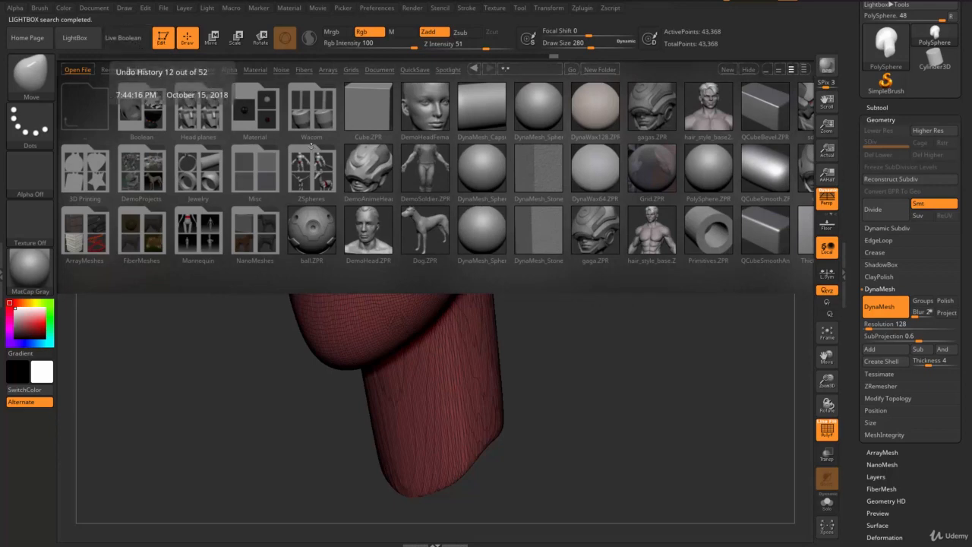
left_click(132, 39)
left_click(76, 38)
left_click(126, 41)
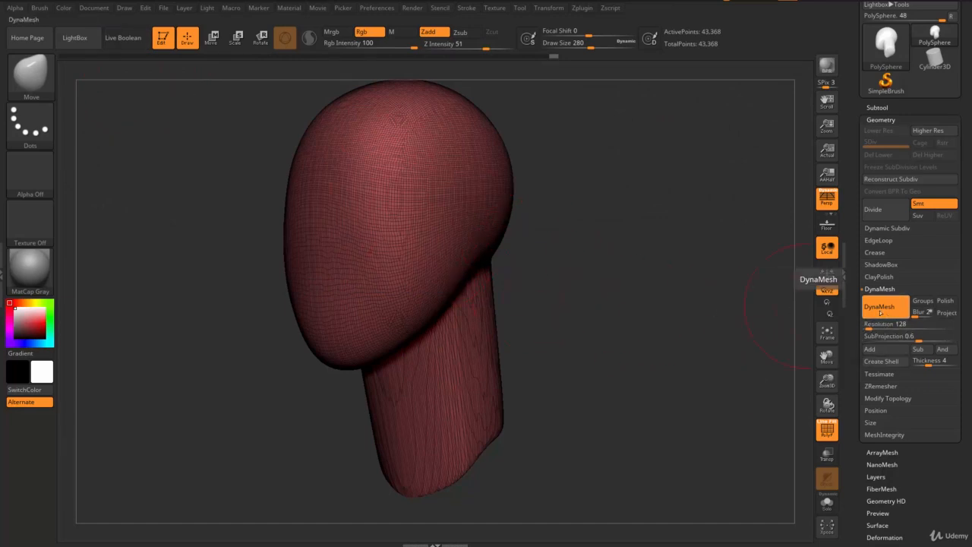
Remesh the head and neck with DynaMesh and examine the evenly distributed polygons.
left_click_drag(603, 347, 723, 315)
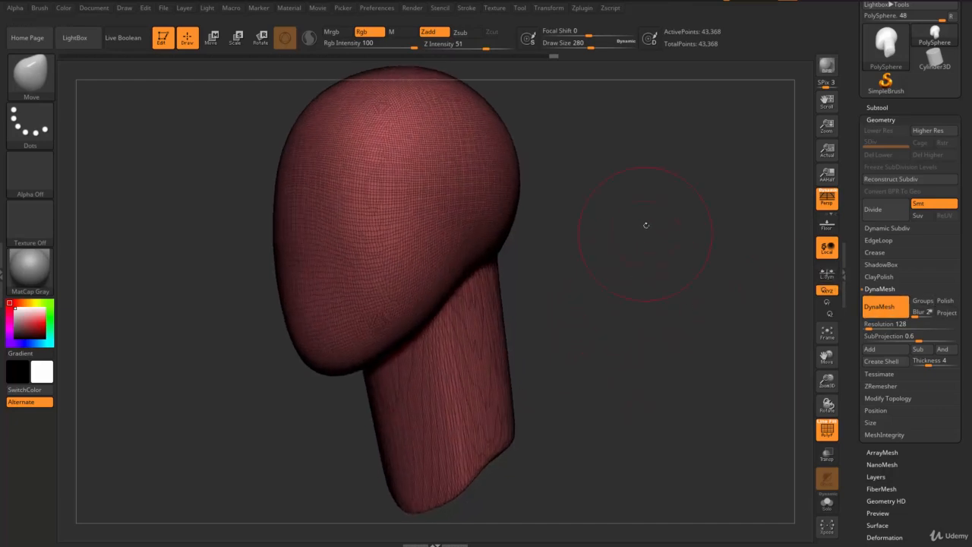
left_click_drag(695, 166, 757, 269, "ctrl")
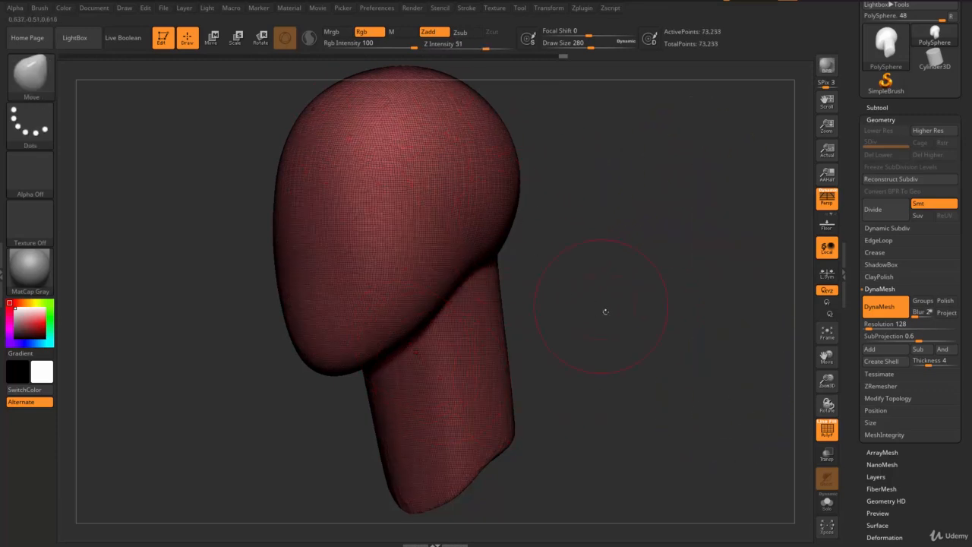
left_click_drag(606, 311, 471, 332)
mouse_move(611, 316)
left_mouse_down()
mouse_move(536, 289)
mouse_move(617, 310)
mouse_move(608, 269)
mouse_move(651, 304)
mouse_move(738, 314)
mouse_move(631, 331)
mouse_move(703, 327)
mouse_move(649, 317)
mouse_move(697, 336)
mouse_move(690, 321)
mouse_move(713, 331)
mouse_move(694, 341)
mouse_move(653, 299)
mouse_move(691, 310)
mouse_move(639, 250)
left_mouse_up()
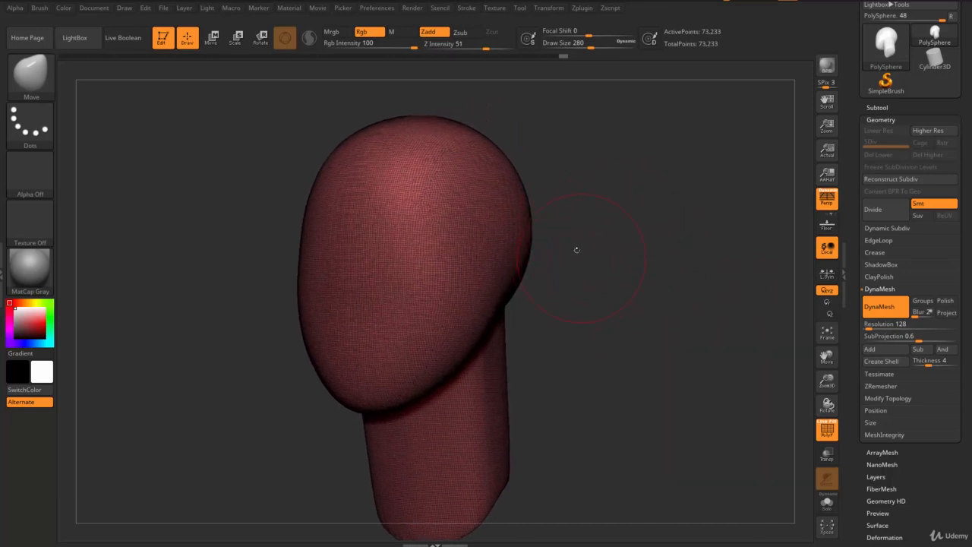
Paint a round mask on the side of the head, hide the polyframe and clear the mask.
key("ctrl")
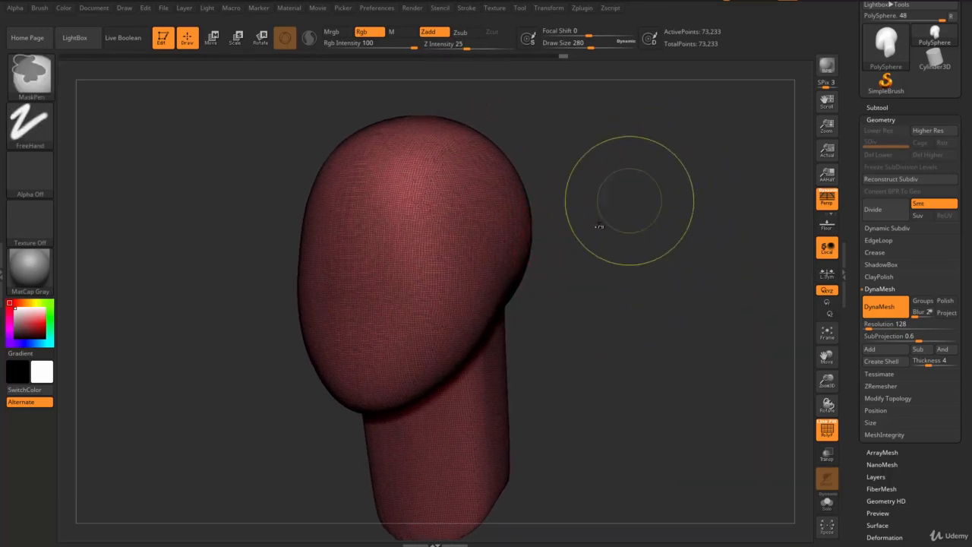
left_click_drag(464, 227, 449, 237, "ctrl")
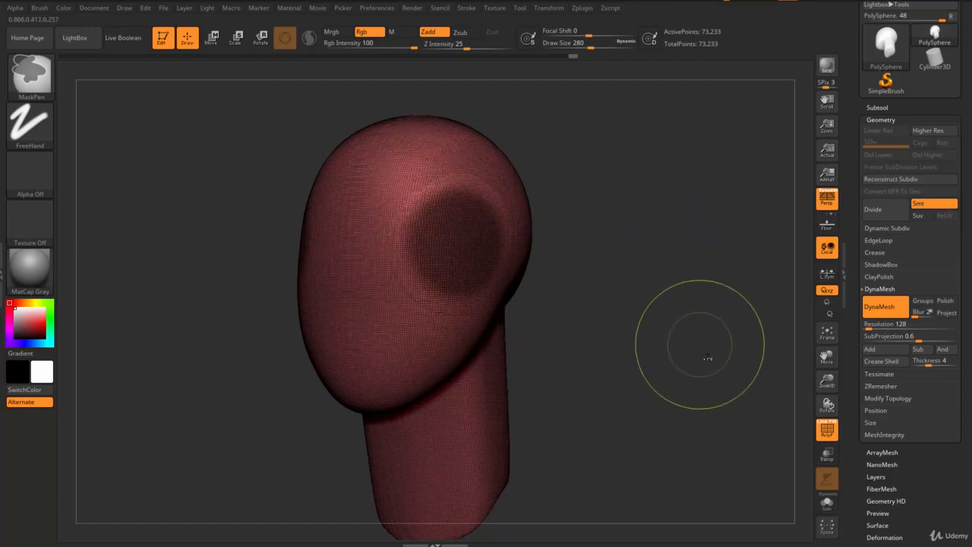
key("shift+f")
mouse_move(647, 160)
left_mouse_down("ctrl")
mouse_move(751, 373)
mouse_move(729, 373)
mouse_move(844, 491)
left_mouse_up("ctrl")
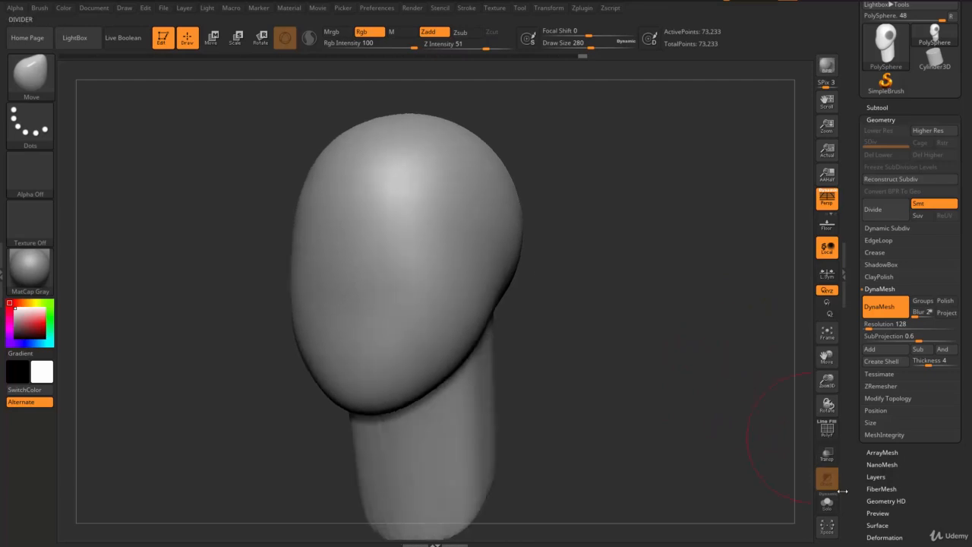
Show the polyframe on the head again and remesh it once more with DynaMesh.
left_click(813, 436)
left_click_drag(684, 393, 507, 306)
left_click_drag(644, 332, 542, 334)
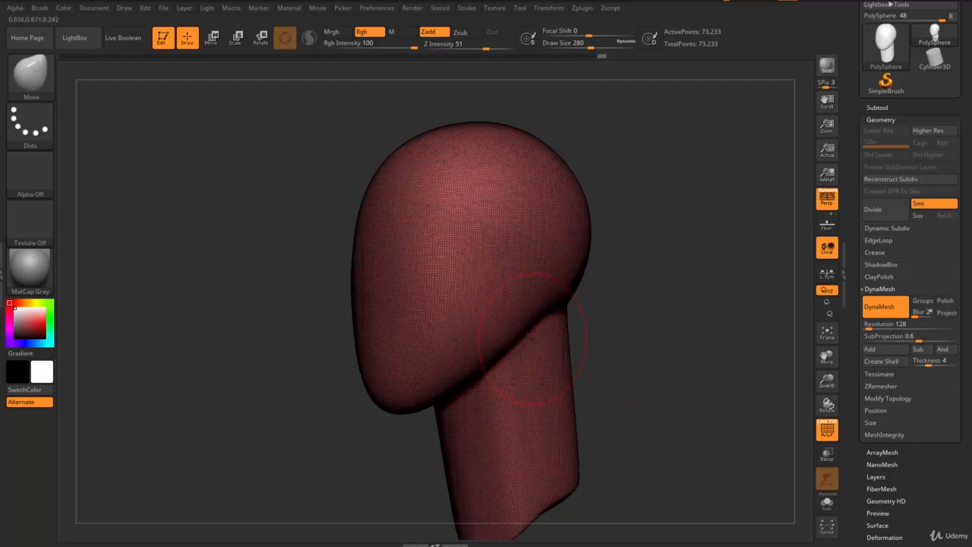
left_click_drag(655, 342, 600, 310)
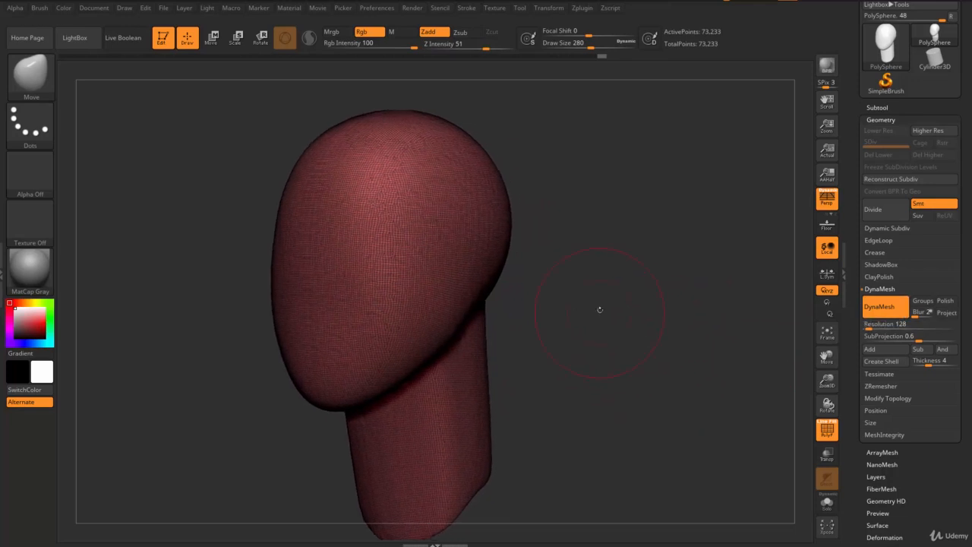
key("ctrl")
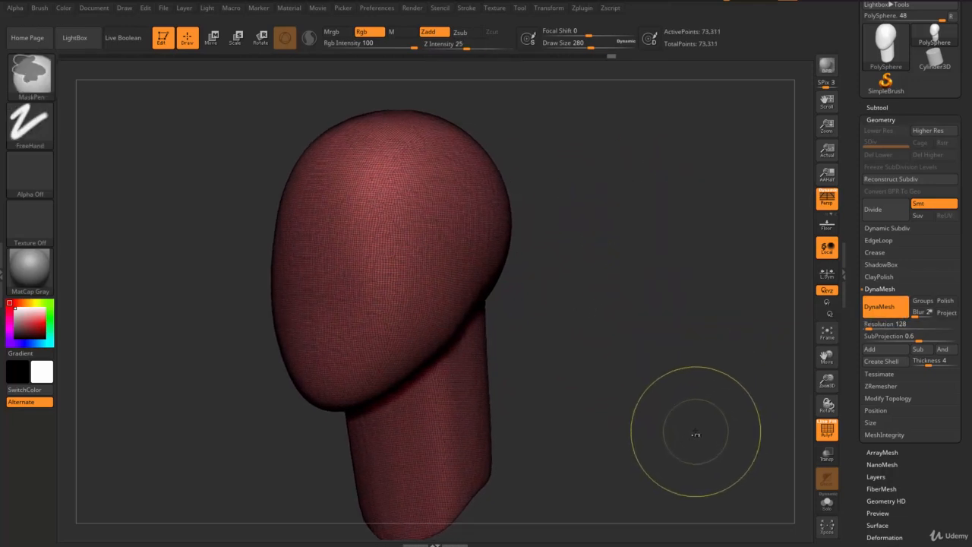
Mask the side of the head and a rectangular band across the face, and clear both masks.
mouse_move(703, 290)
left_mouse_down()
mouse_move(752, 284)
mouse_move(703, 300)
mouse_move(714, 311)
left_mouse_up()
mouse_move(476, 249)
left_mouse_down("ctrl")
mouse_move(472, 263)
mouse_move(459, 247)
left_mouse_up("ctrl")
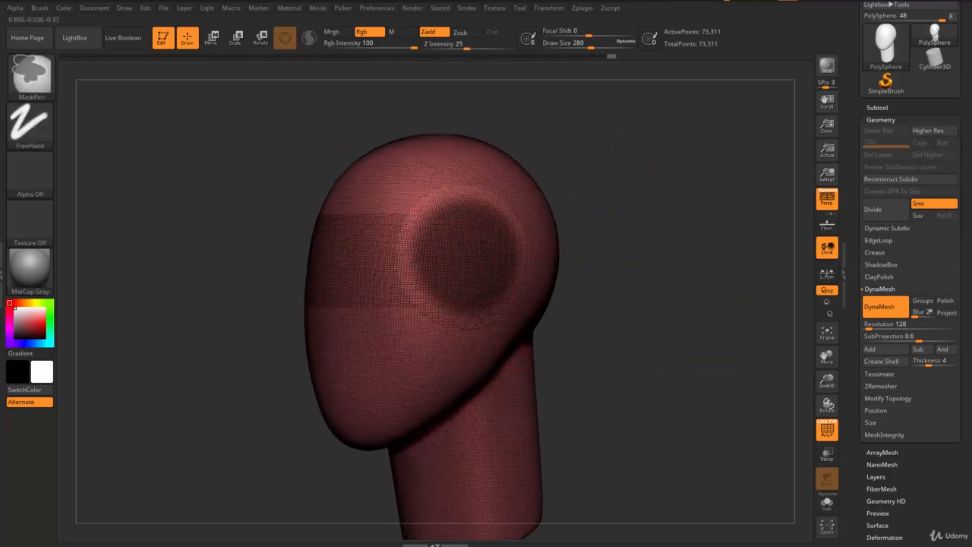
left_click_drag(675, 278, 655, 266)
left_click_drag(655, 182, 745, 342, "ctrl")
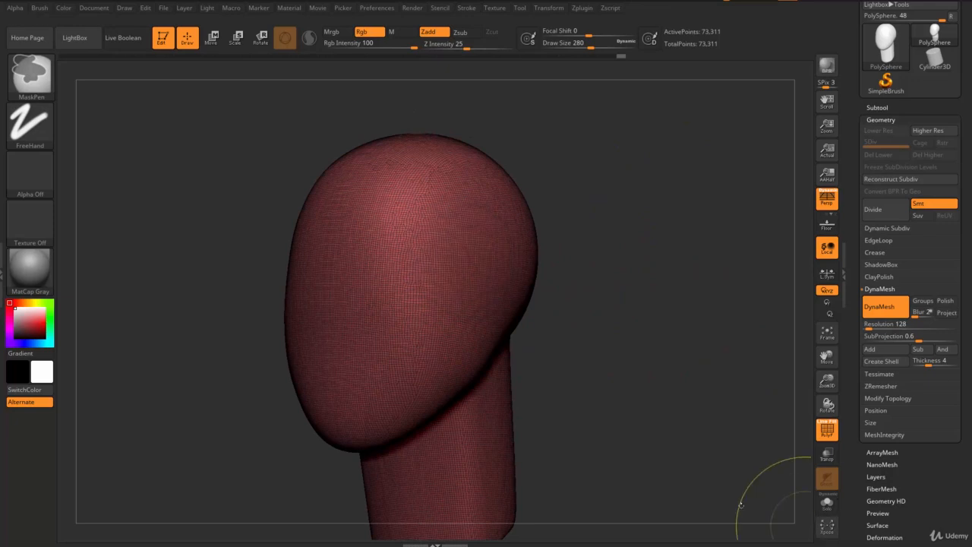
Pull the chin forward into a long point with the Move brush and remesh it with DynaMesh.
left_click_drag(680, 334, 546, 370)
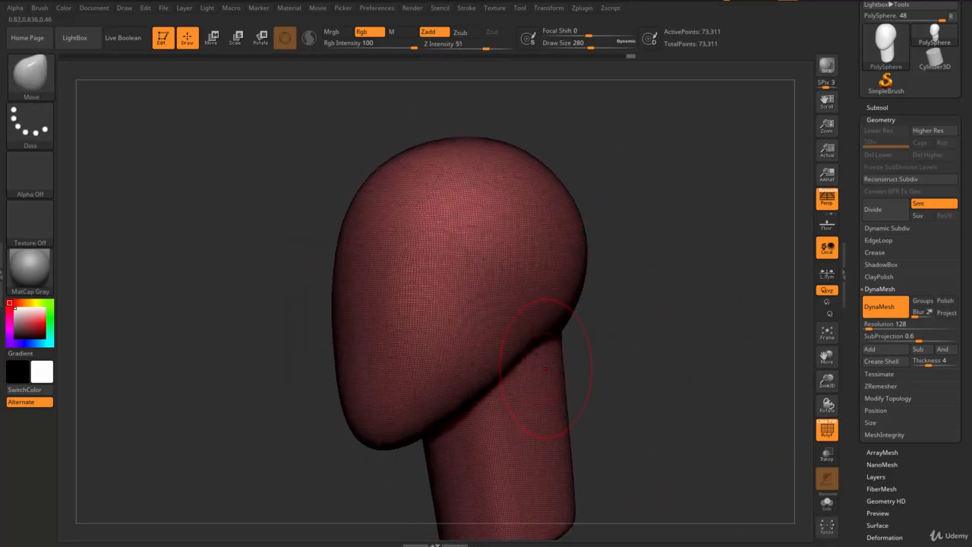
left_click_drag(378, 441, 308, 441)
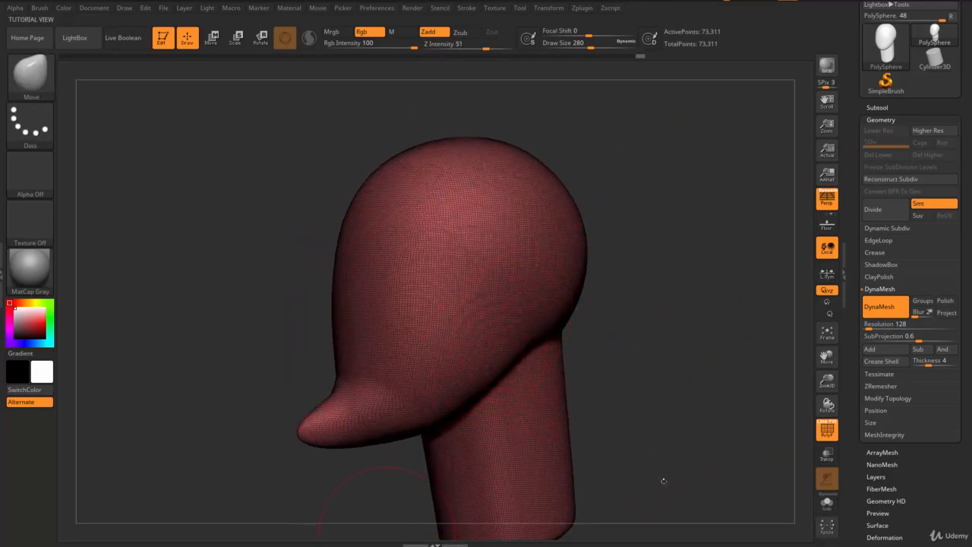
left_click_drag(676, 213, 807, 418, "ctrl")
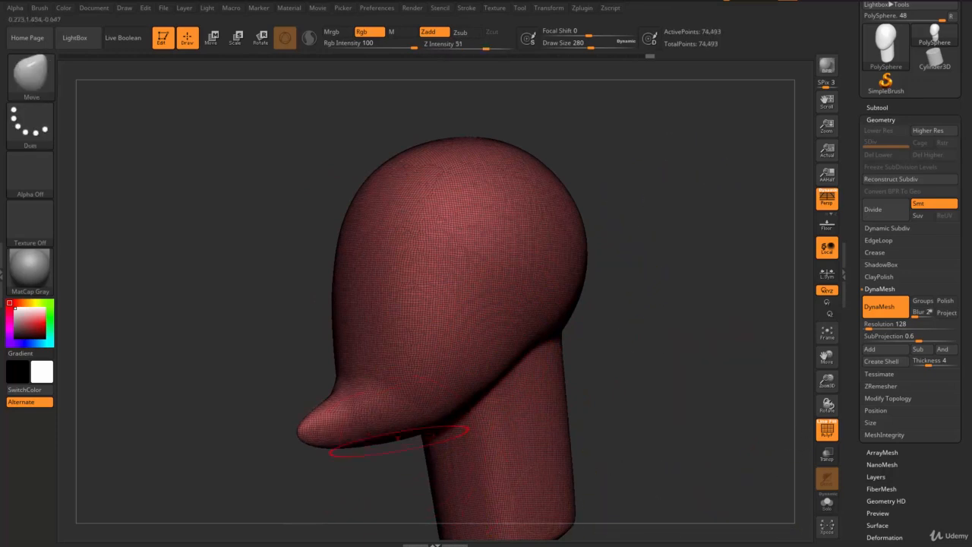
left_click_drag(678, 207, 763, 372, "ctrl")
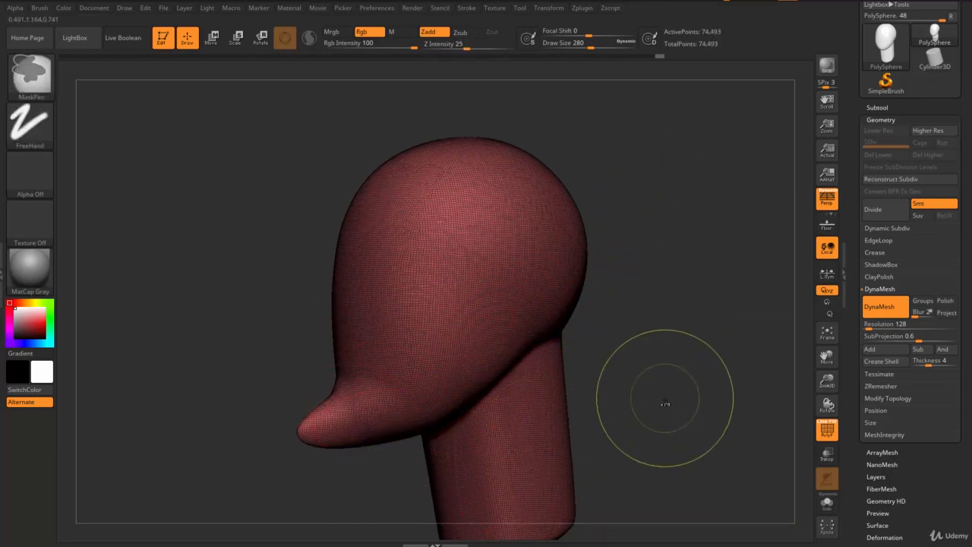
Undo the DynaMesh update and the chin pull.
key("ctrl+z")
key("ctrl+z")
mouse_move(690, 346)
left_mouse_down()
mouse_move(701, 342)
mouse_move(687, 314)
mouse_move(693, 334)
left_mouse_up()
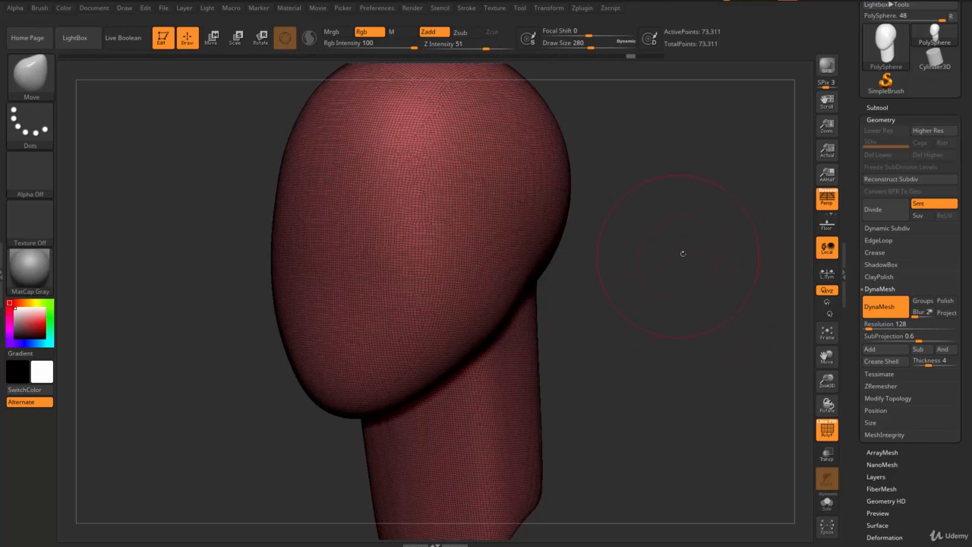
left_click_drag(683, 253, 729, 171)
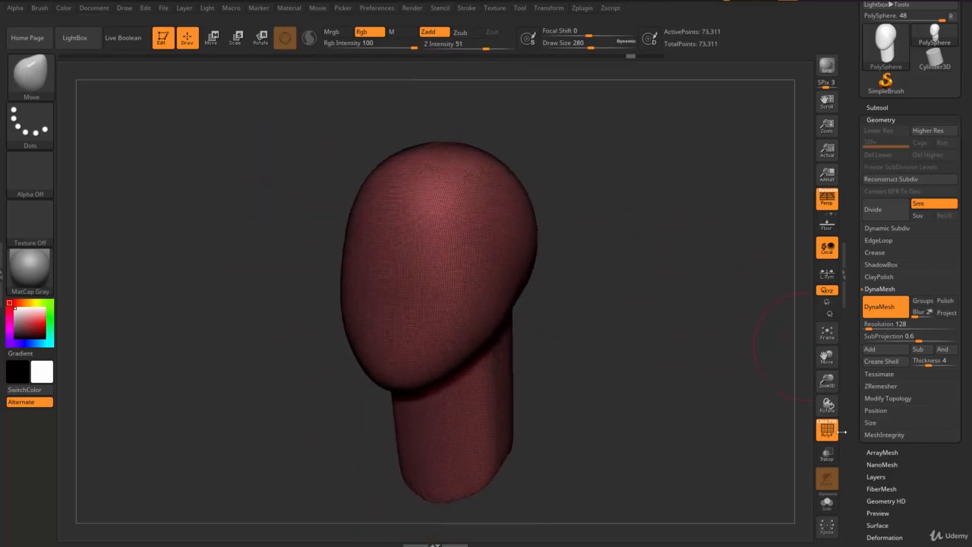
Hide the polyframe and smooth the streaked surface of the neck with the Smooth brush.
key("shift+f")
mouse_move(640, 338)
left_mouse_down()
mouse_move(669, 365)
mouse_move(661, 231)
mouse_move(649, 264)
mouse_move(684, 266)
left_mouse_up()
left_click_drag(507, 354, 512, 382)
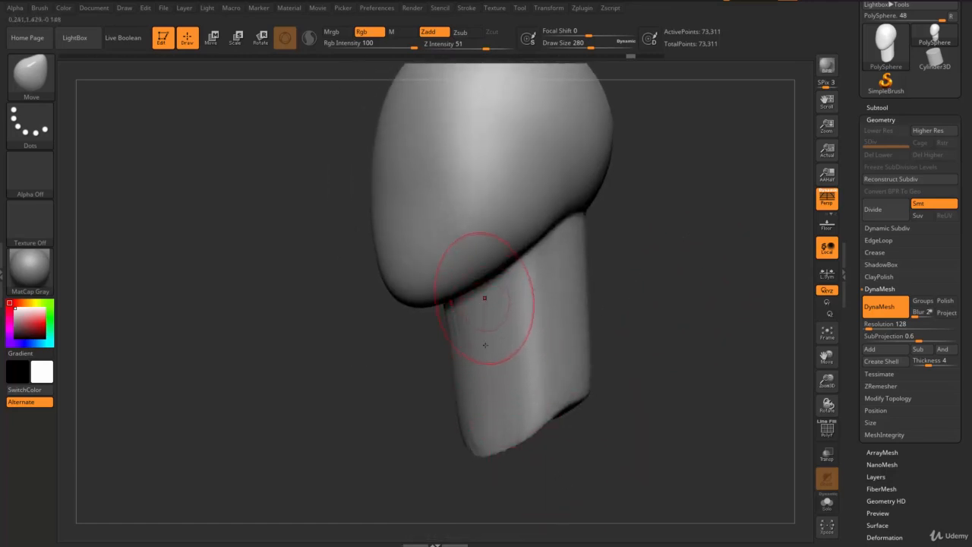
left_click_drag(676, 319, 741, 282)
mouse_move(775, 199)
left_mouse_down()
mouse_move(672, 246)
mouse_move(641, 332)
mouse_move(644, 298)
mouse_move(599, 306)
left_mouse_up()
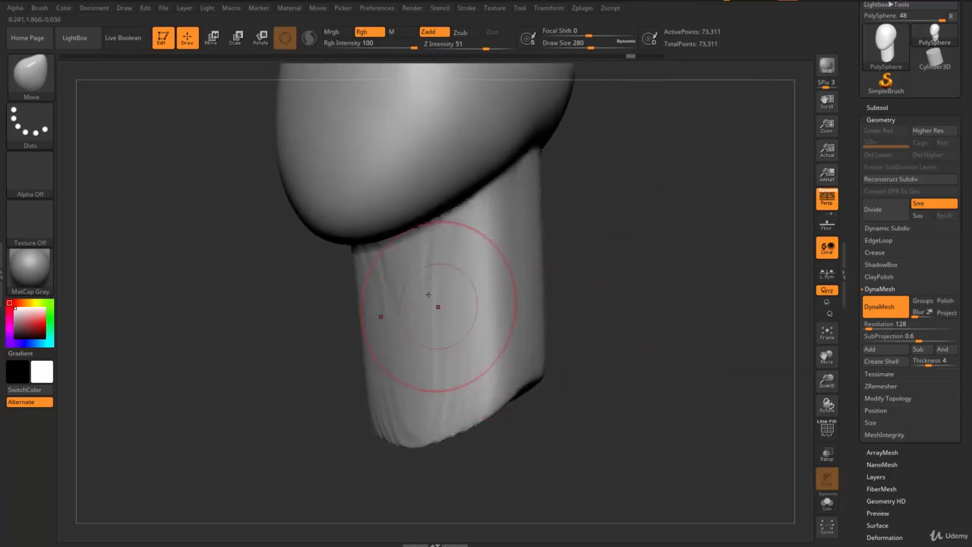
mouse_move(419, 269)
left_mouse_down("shift")
mouse_move(421, 261)
mouse_move(438, 347)
mouse_move(497, 244)
left_mouse_up("shift")
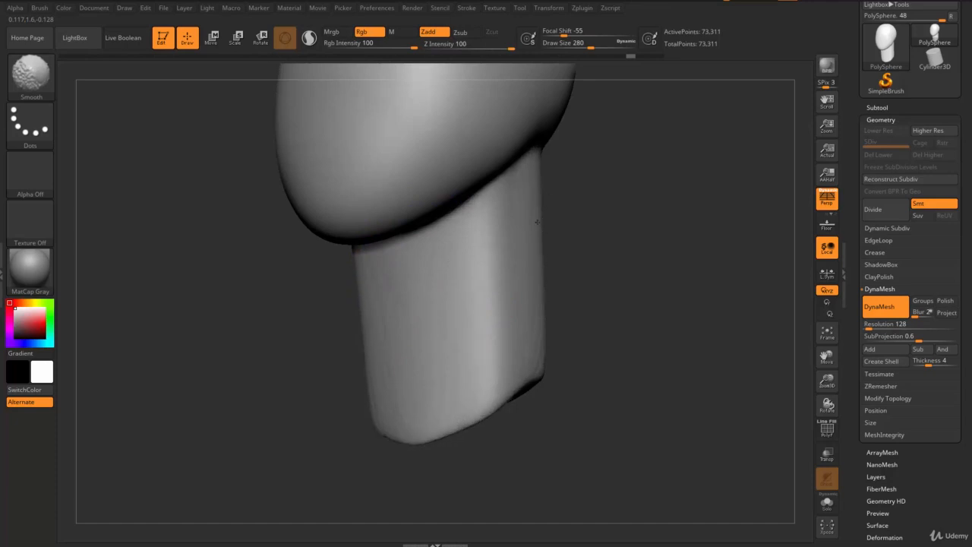
left_click_drag(650, 253, 564, 247)
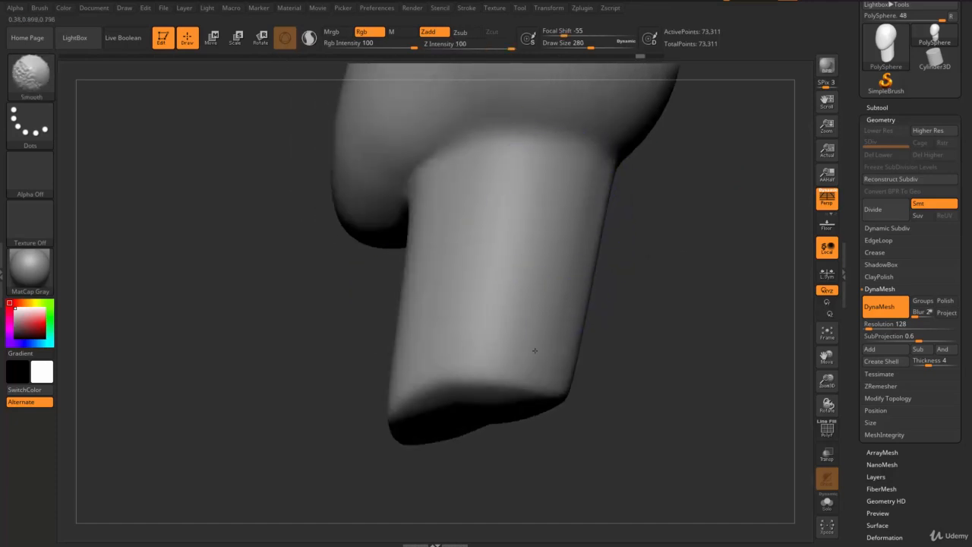
Smooth the neck and reshape the back of the head with the Move brush at draw size 422.
left_click_drag(413, 249, 426, 319, "shift")
mouse_move(623, 228)
left_mouse_down()
mouse_move(631, 259)
mouse_move(610, 291)
mouse_move(591, 300)
left_mouse_up()
key("s")
left_click(612, 286)
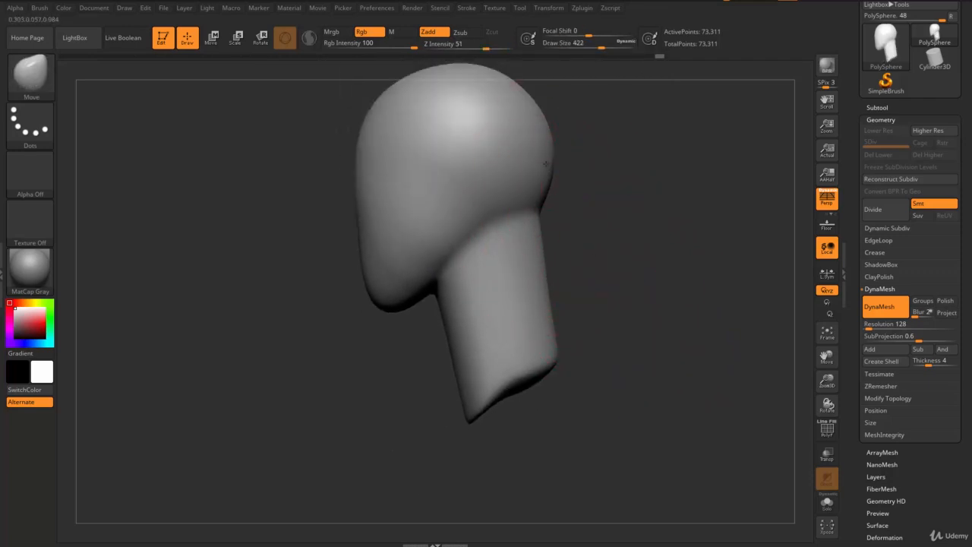
left_click_drag(586, 149, 554, 162)
left_click_drag(639, 309, 616, 246, "alt")
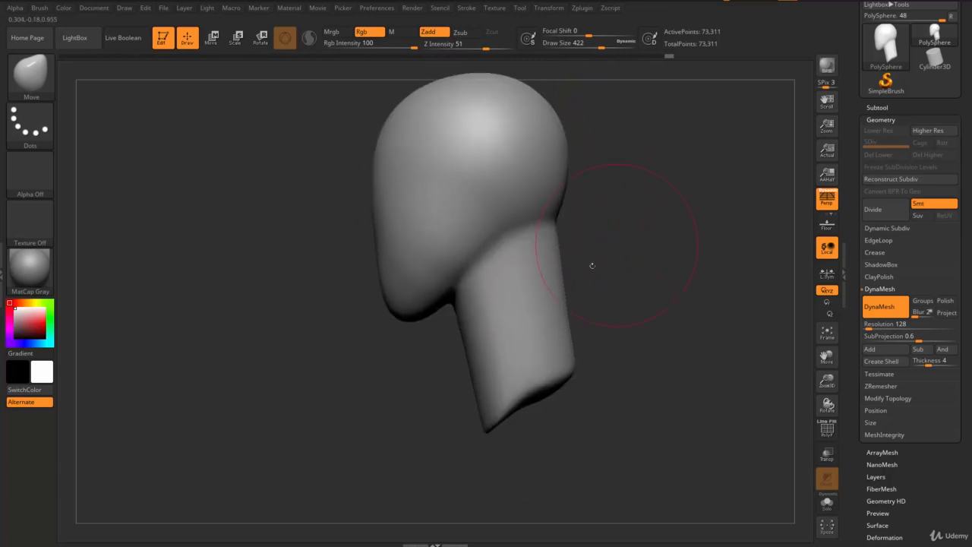
key("shift")
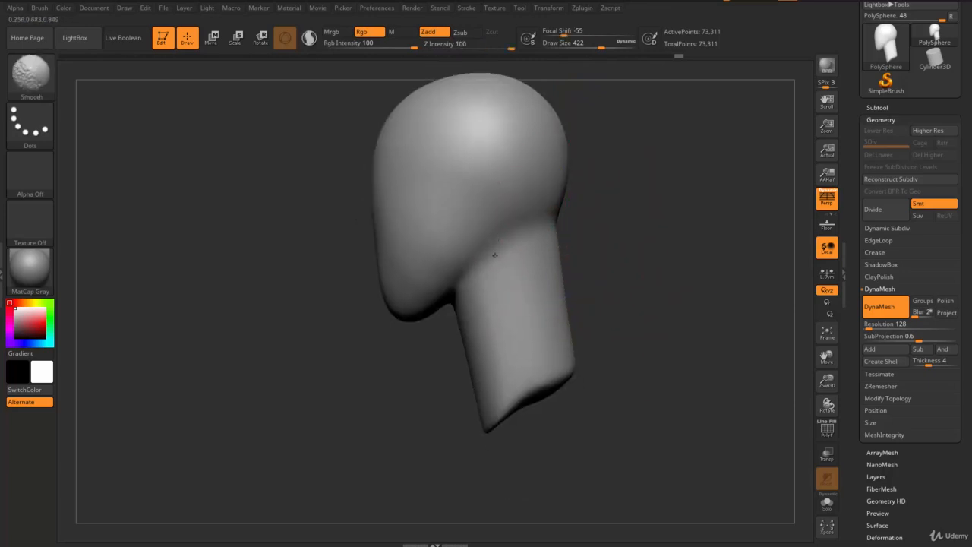
Shape the sides of the neck from the front with the Move brush at draw size 567.
mouse_move(501, 422)
left_mouse_down()
mouse_move(654, 368)
mouse_move(631, 365)
left_mouse_up()
key("s")
left_click_drag(581, 319, 566, 323)
left_click_drag(573, 406, 586, 402)
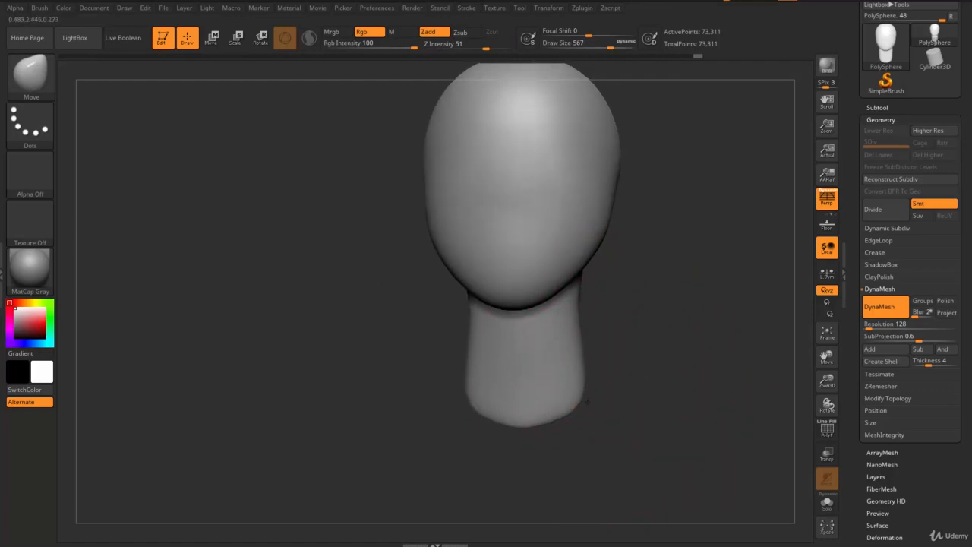
Pull the back of the neck base outward and curve the front of the neck, reducing the Move brush to draw size 400.
left_click_drag(616, 367, 569, 375)
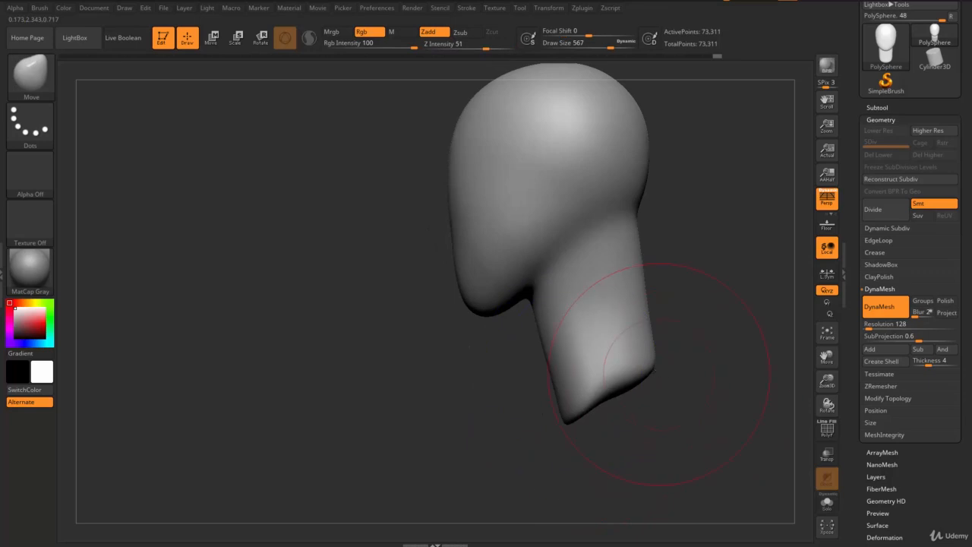
left_click_drag(659, 363, 672, 356)
key("s")
mouse_move(554, 339)
left_mouse_down()
mouse_move(545, 339)
mouse_move(553, 341)
left_mouse_up()
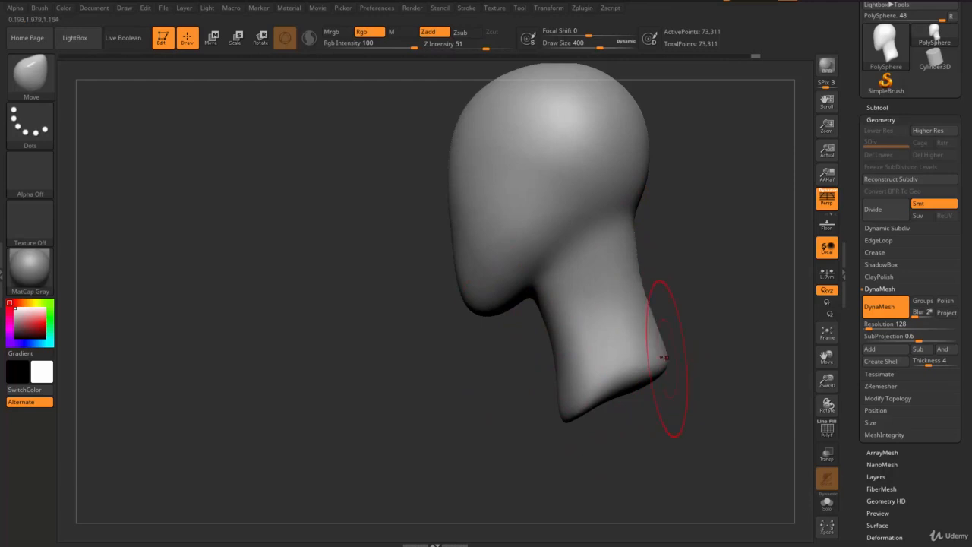
mouse_move(676, 245)
left_mouse_down("alt")
mouse_move(679, 294)
mouse_move(721, 304)
mouse_move(707, 284)
mouse_move(715, 319)
mouse_move(722, 301)
mouse_move(699, 277)
left_mouse_up("alt")
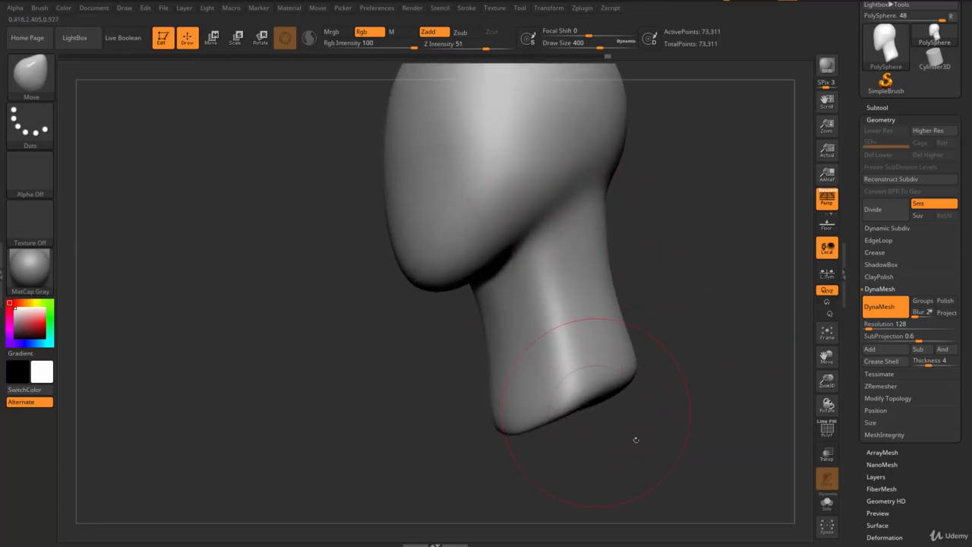
left_click_drag(636, 441, 614, 427)
Build up a muscle ridge along each side of the neck with the ClayBuildup brush at draw size 228.
left_click_drag(669, 486, 644, 323)
left_click_drag(669, 263, 505, 216)
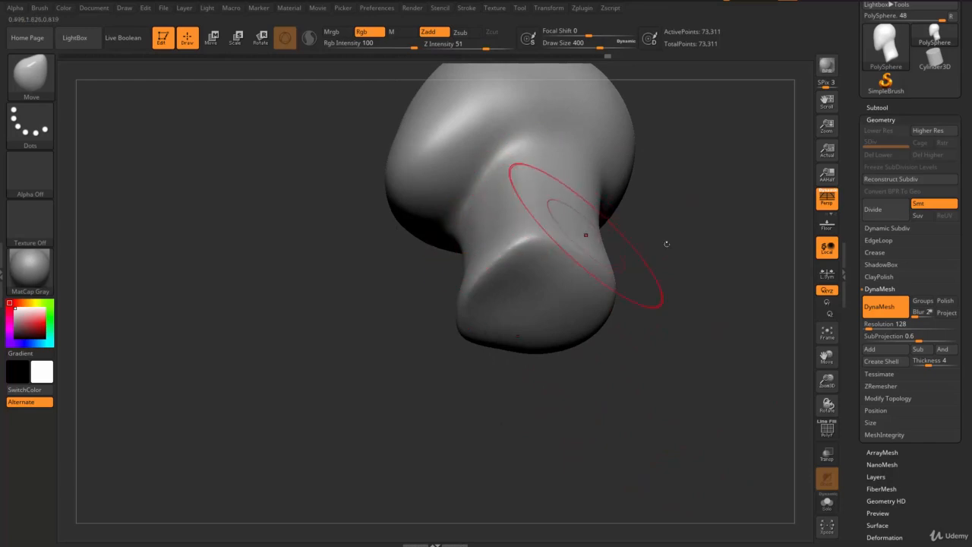
mouse_move(667, 243)
left_mouse_down()
mouse_move(630, 239)
mouse_move(669, 276)
left_mouse_up()
key("b")
key("c")
key("b")
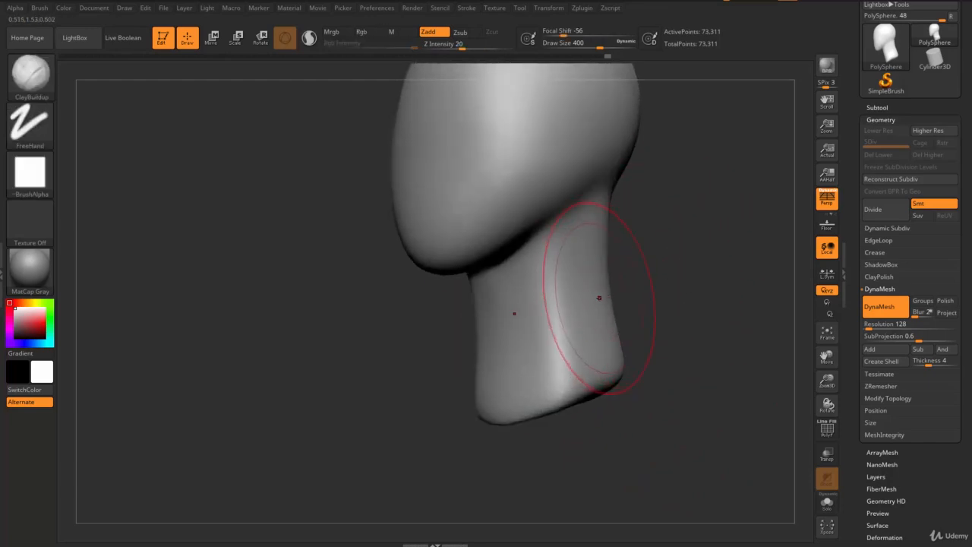
key("s")
left_click_drag(567, 263, 541, 254)
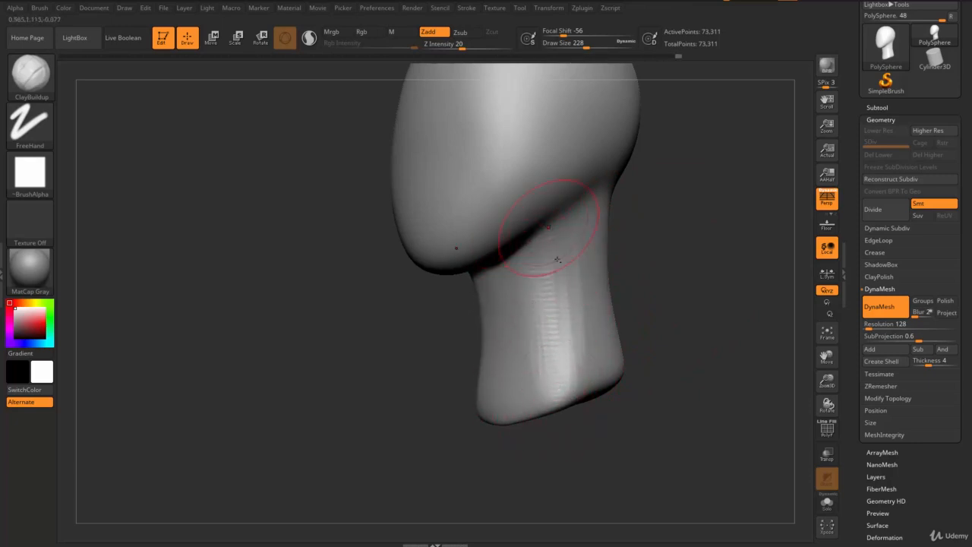
left_click_drag(600, 453, 595, 420)
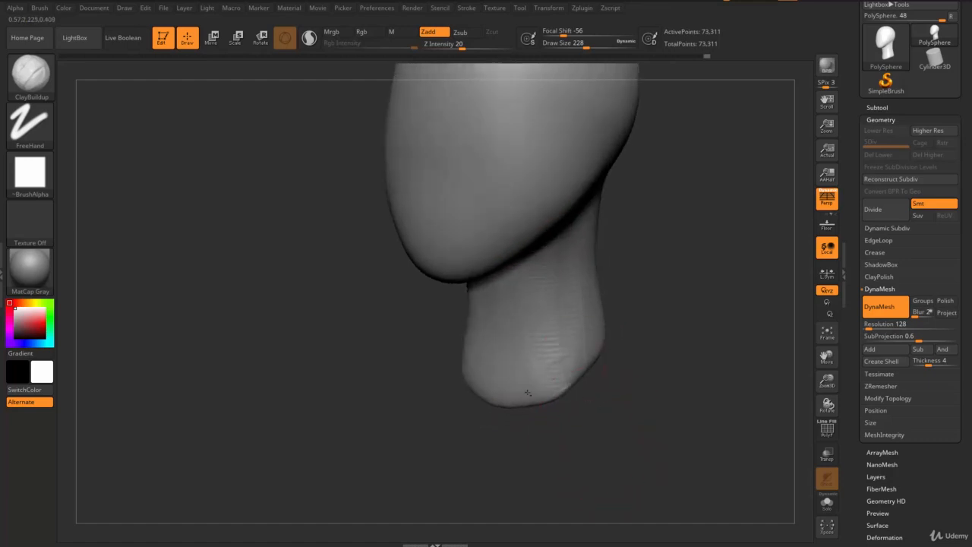
mouse_move(529, 431)
left_mouse_down()
mouse_move(547, 364)
mouse_move(654, 206)
mouse_move(555, 218)
left_mouse_up()
left_click_drag(552, 184, 489, 220)
Undo the last ClayBuildup stroke and smooth the built-up side and back of the neck.
mouse_move(631, 293)
left_mouse_down()
mouse_move(699, 291)
mouse_move(611, 323)
left_mouse_up()
key("ctrl+z")
mouse_move(677, 334)
left_mouse_down()
mouse_move(714, 312)
mouse_move(696, 242)
left_mouse_up()
left_click_drag(590, 437, 542, 334, "shift")
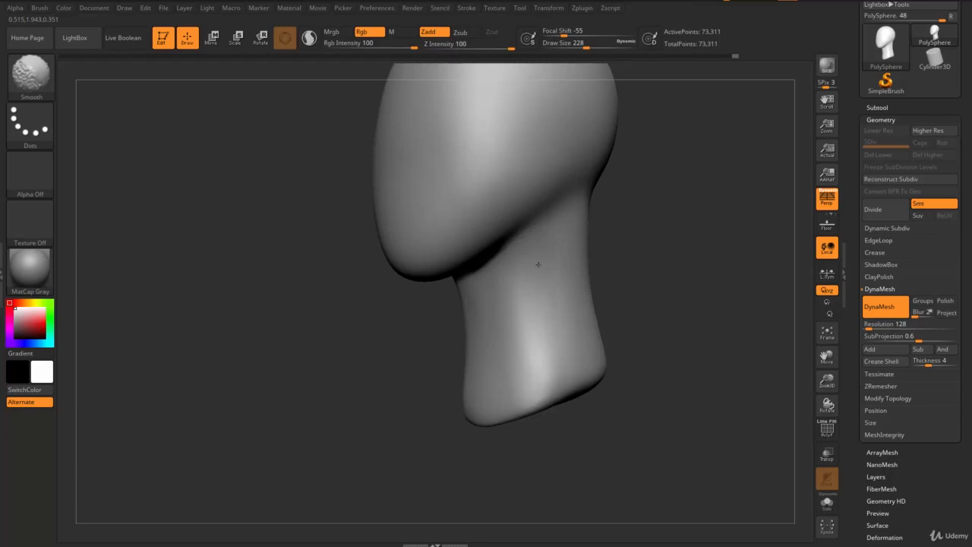
mouse_move(659, 307)
left_mouse_down()
mouse_move(701, 311)
mouse_move(659, 307)
left_mouse_up()
left_click_drag(555, 387, 599, 342, "shift")
left_click_drag(707, 304, 638, 258)
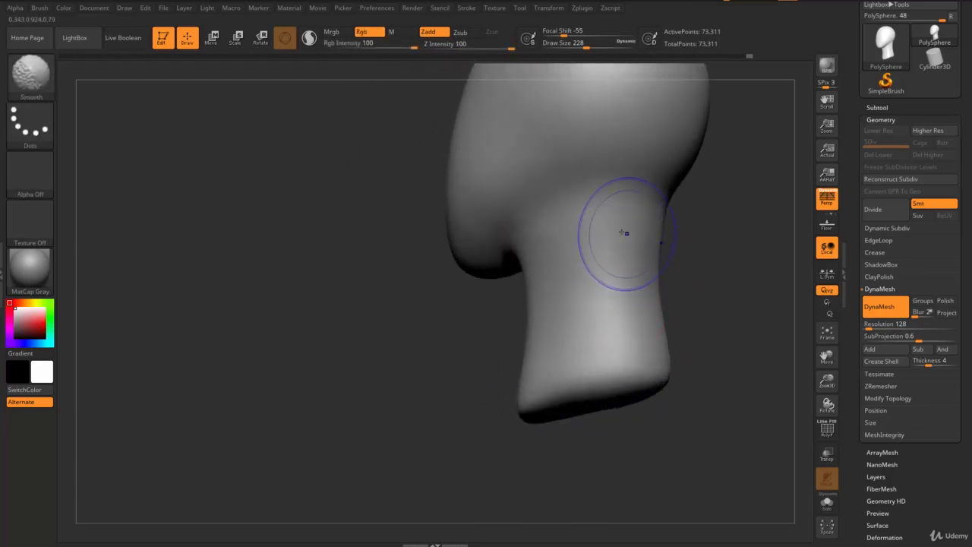
Push in the sides of the face with the Move brush, using draw sizes 324 and 476.
mouse_move(703, 250)
left_mouse_down()
mouse_move(750, 271)
mouse_move(678, 314)
mouse_move(734, 335)
mouse_move(704, 288)
mouse_move(701, 257)
mouse_move(709, 260)
mouse_move(689, 309)
left_mouse_up()
key("s")
key("b")
key("m")
key("v")
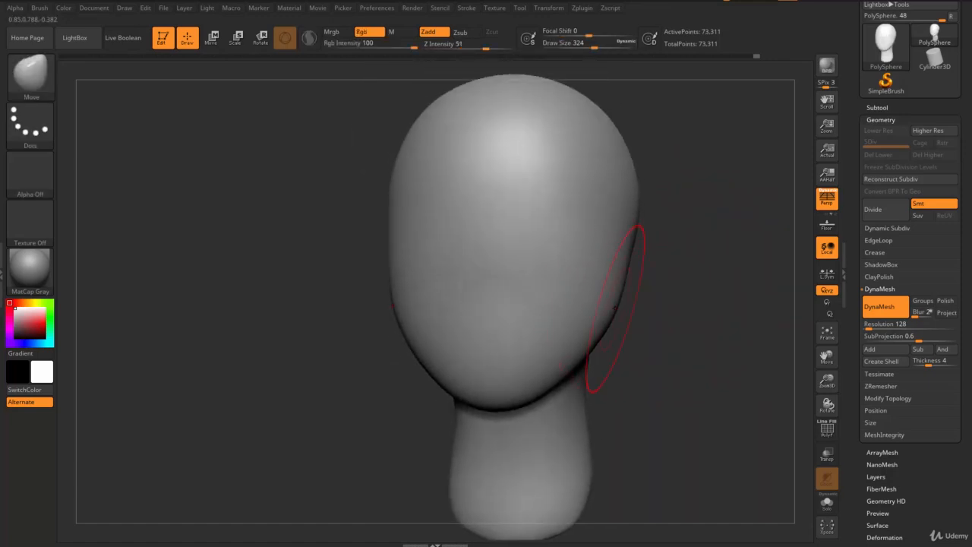
left_click_drag(682, 254, 646, 226)
key("s")
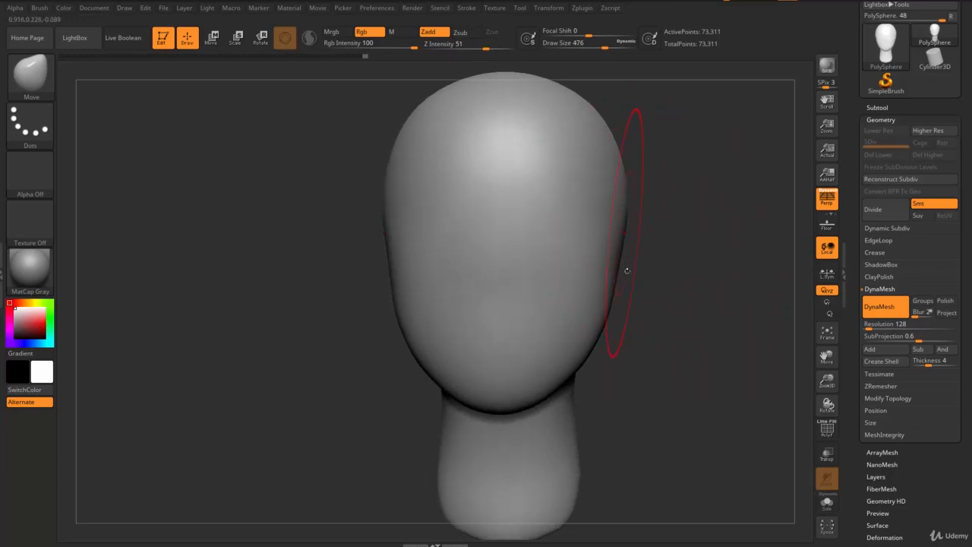
Refine the underside of the jaw and the sides of the head with the Move brush at draw size 379.
mouse_move(611, 298)
left_mouse_down()
mouse_move(623, 333)
mouse_move(531, 334)
mouse_move(469, 412)
mouse_move(461, 387)
left_mouse_up()
key("s")
left_click_drag(581, 366, 573, 366)
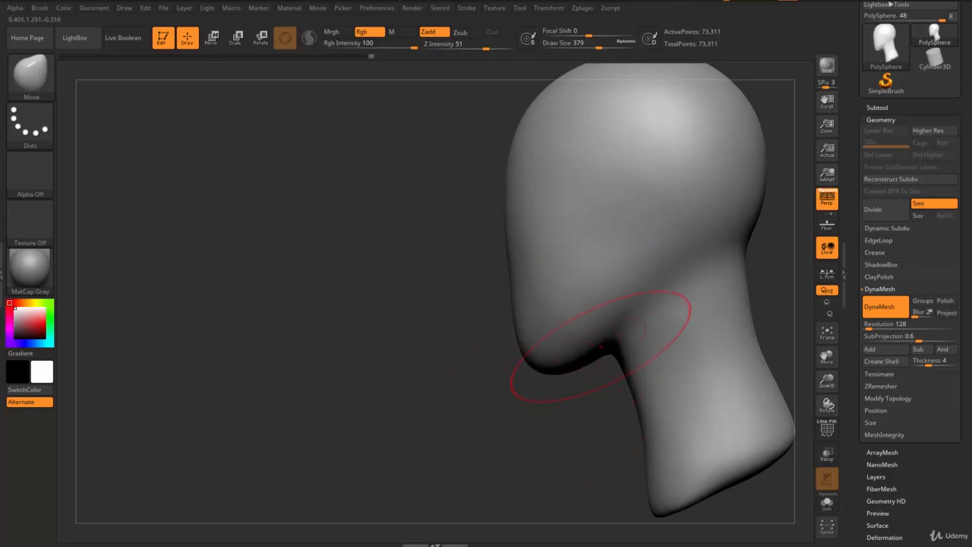
mouse_move(538, 410)
left_mouse_down()
mouse_move(582, 412)
mouse_move(716, 369)
mouse_move(698, 439)
left_mouse_up()
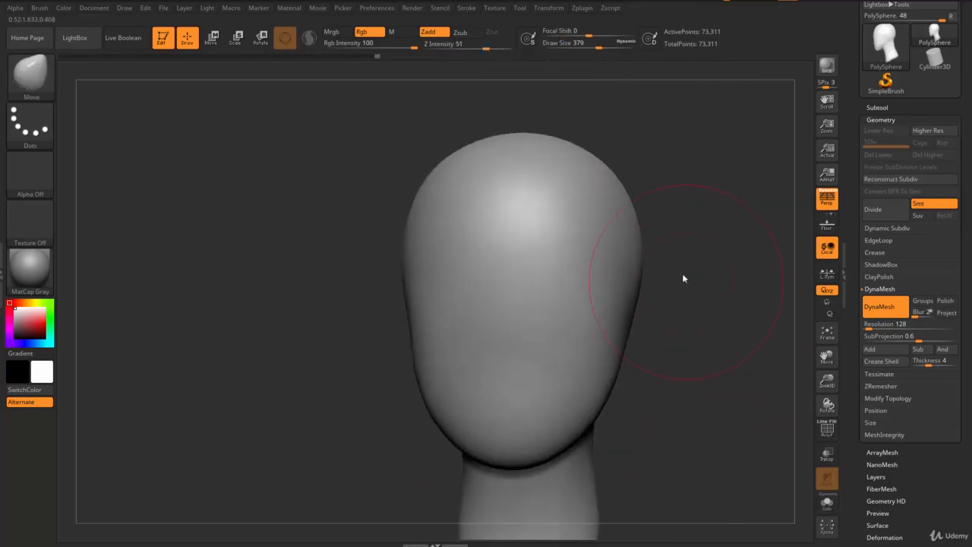
mouse_move(682, 276)
left_mouse_down()
mouse_move(677, 283)
mouse_move(633, 260)
left_mouse_up()
mouse_move(693, 298)
left_mouse_down()
mouse_move(703, 287)
mouse_move(688, 281)
mouse_move(698, 304)
mouse_move(673, 283)
mouse_move(665, 323)
mouse_move(682, 323)
mouse_move(678, 313)
mouse_move(635, 316)
mouse_move(682, 313)
mouse_move(588, 277)
left_mouse_up()
Flatten the side of the face from the cheek to the jaw with the hPolish brush at draw size 251.
key("s")
key("s")
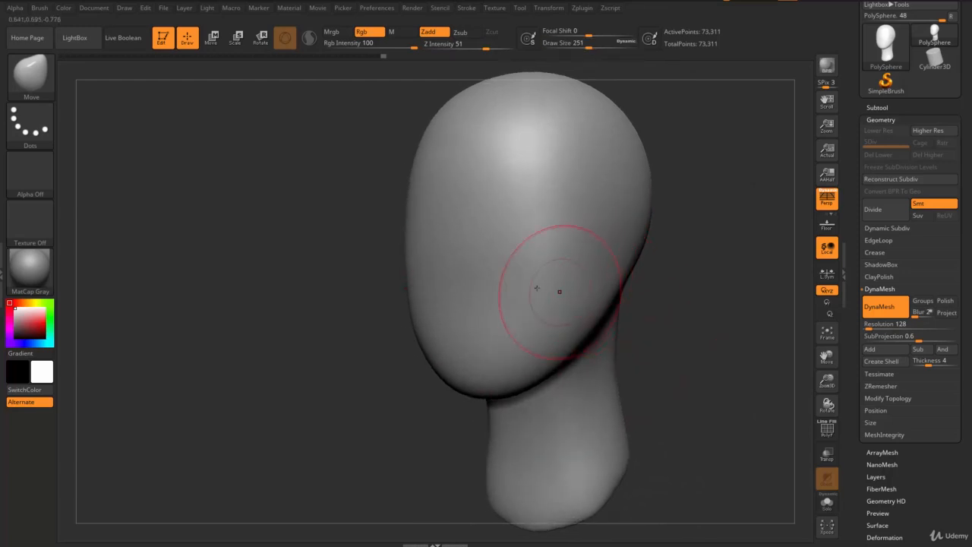
left_click(31, 96)
key("b")
key("h")
key("p")
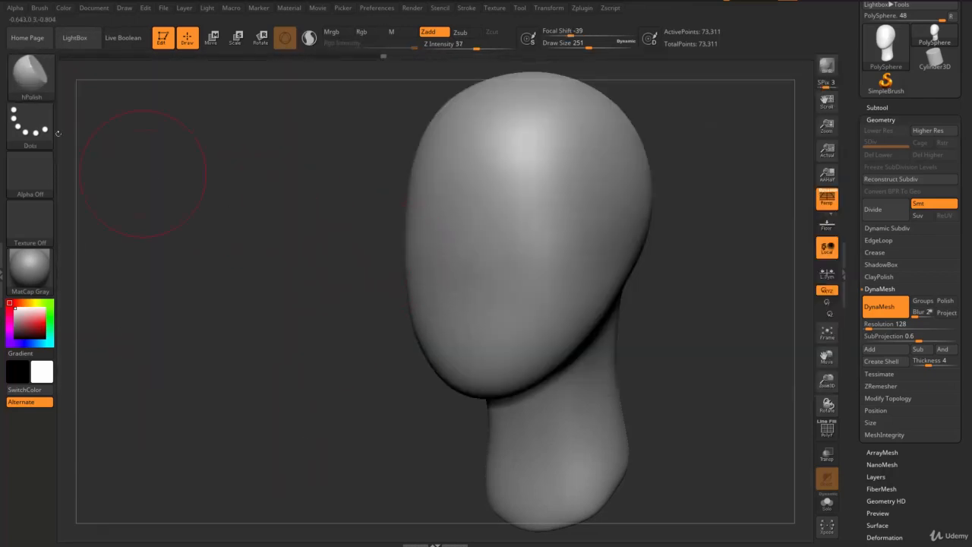
left_click_drag(348, 330, 675, 332)
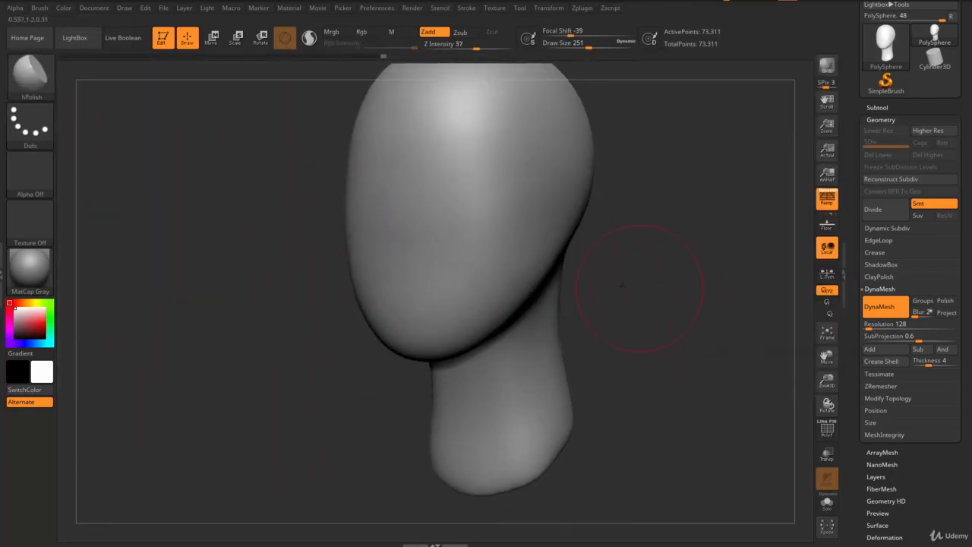
left_click_drag(623, 286, 532, 304)
left_click_drag(413, 393, 388, 421, "alt")
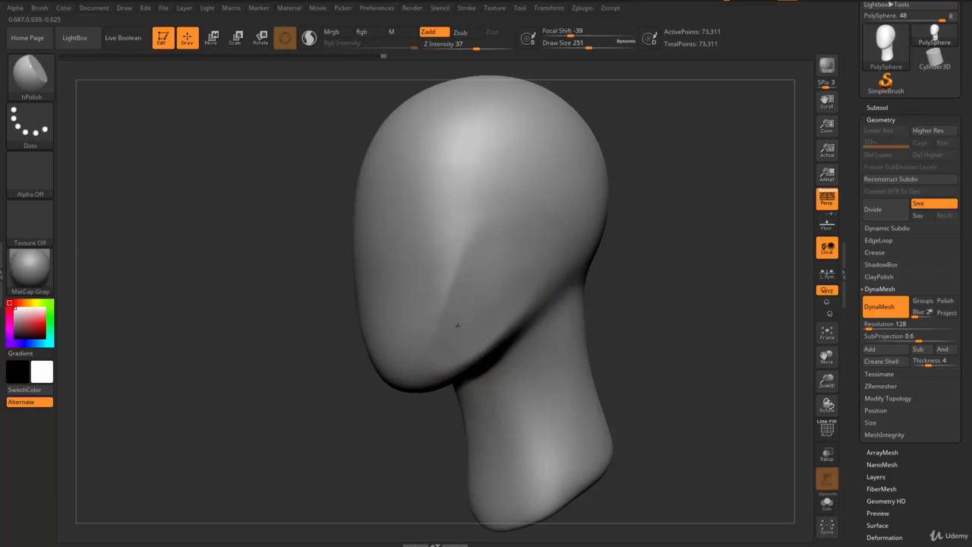
Sharpen the flat plane running from the cheekbone down to the chin with more hPolish strokes.
left_click_drag(623, 310, 658, 322, "shift")
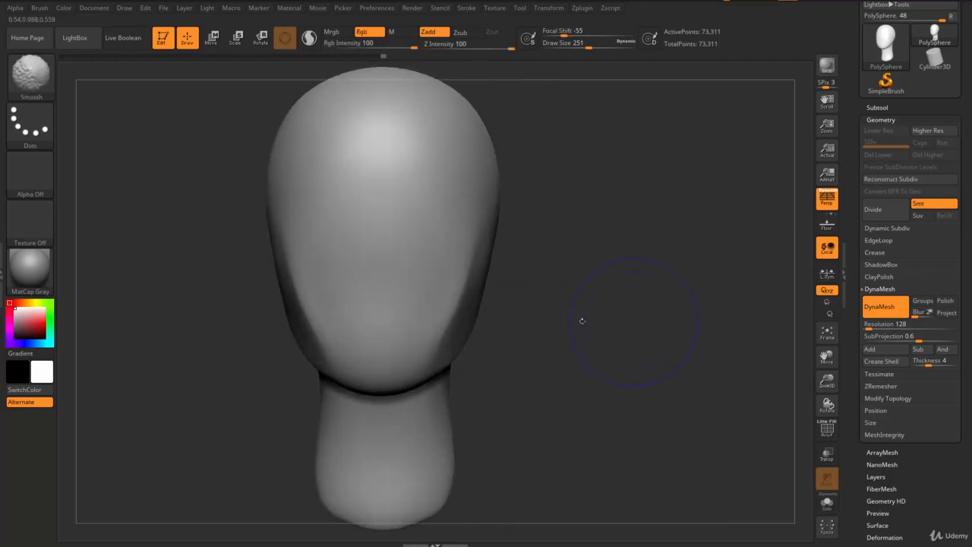
mouse_move(582, 330)
left_mouse_down()
mouse_move(580, 345)
mouse_move(486, 341)
left_mouse_up()
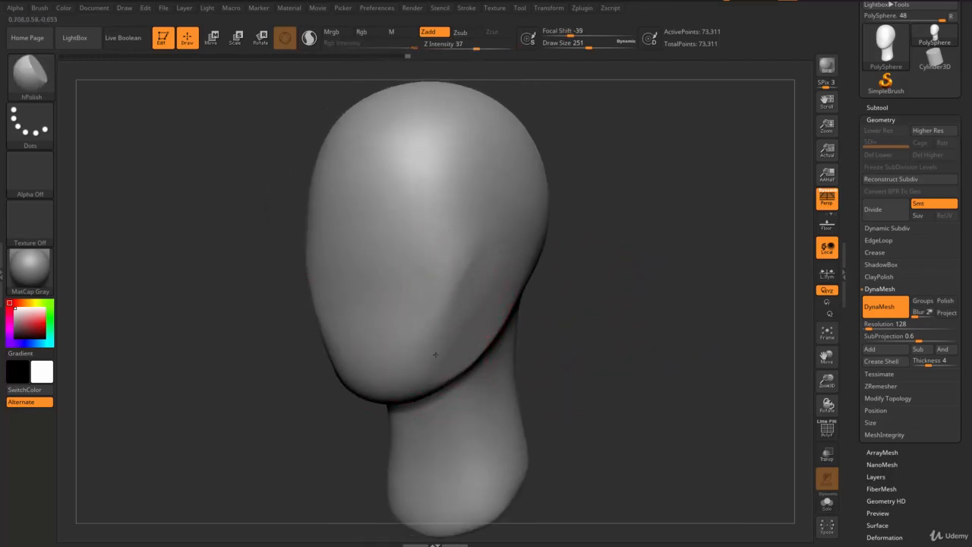
mouse_move(489, 281)
left_mouse_down()
mouse_move(418, 434)
mouse_move(456, 461)
left_mouse_up()
left_click_drag(634, 308, 631, 326)
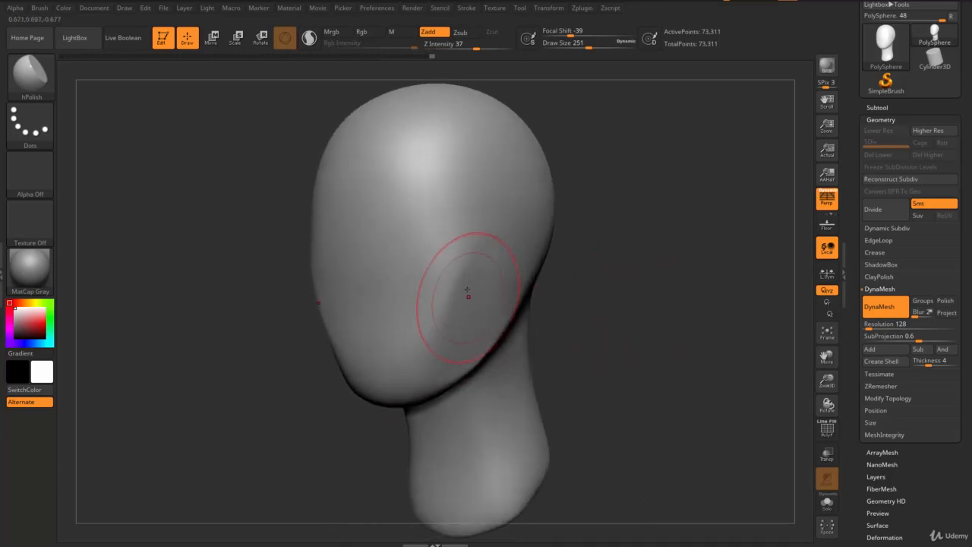
left_click_drag(455, 264, 437, 322)
left_click_drag(468, 259, 435, 342)
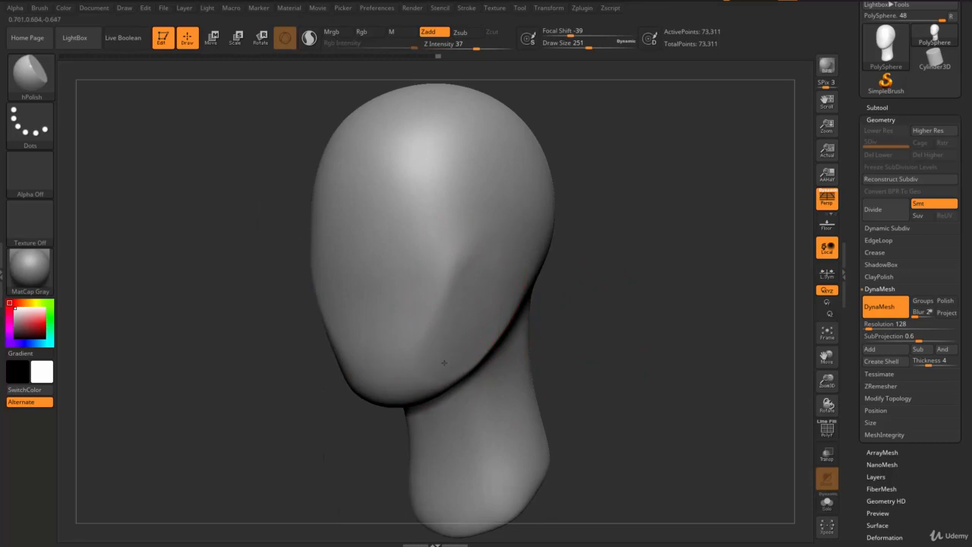
left_click_drag(614, 294, 616, 293)
left_click_drag(527, 378, 507, 373)
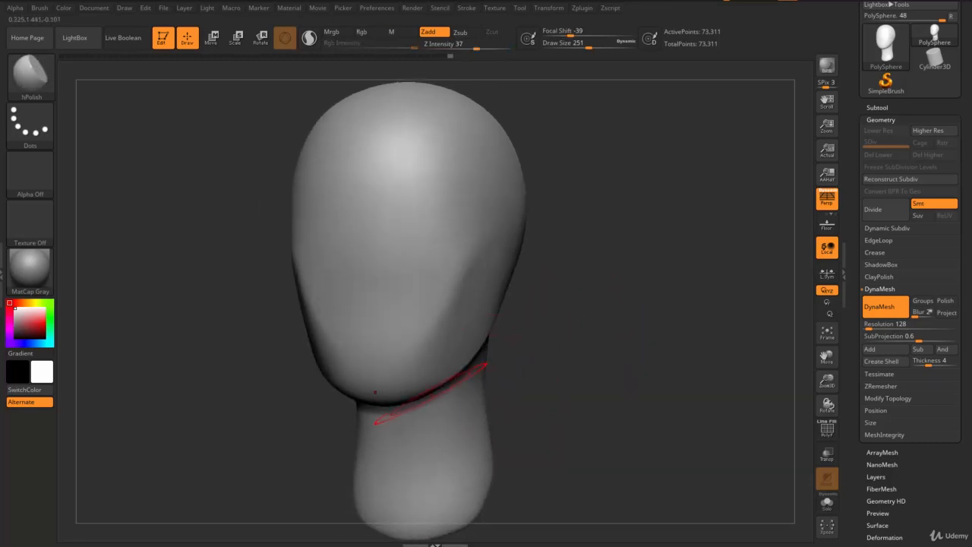
Widen the chin and adjust the jaw outline with the Move brush, raising the draw size to 305.
key("b")
key("m")
key("v")
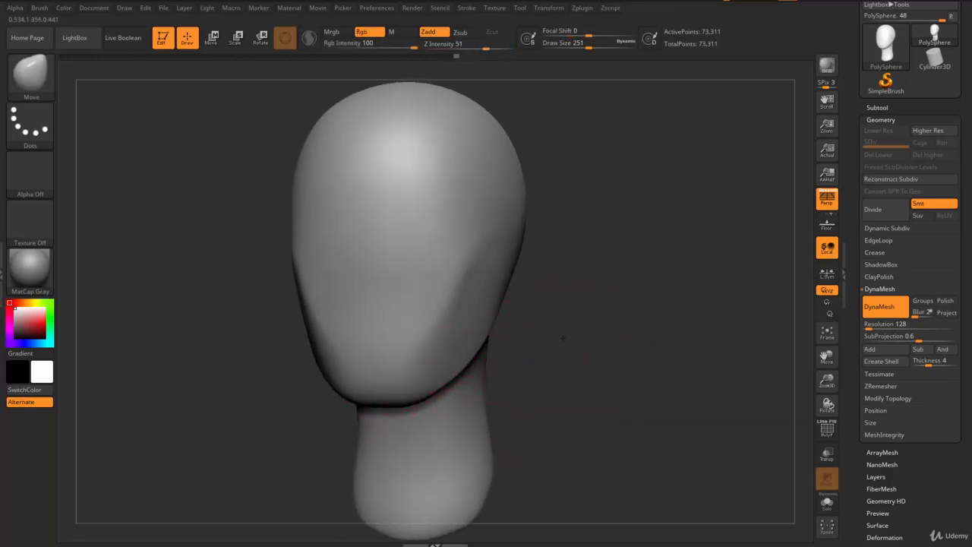
left_click_drag(562, 338, 559, 313)
key("s")
left_click_drag(544, 328, 508, 330)
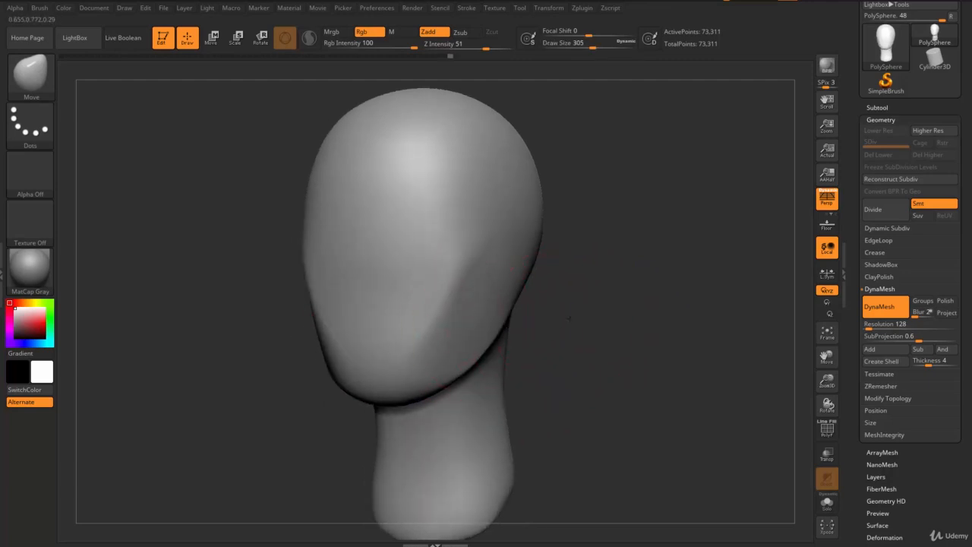
Paint a mask over the side plane of the head from temple to jaw at draw size 65, examine it and clear it.
key("s")
mouse_move(568, 317)
left_mouse_down()
mouse_move(555, 310)
mouse_move(510, 320)
mouse_move(475, 286)
mouse_move(480, 272)
mouse_move(446, 335)
mouse_move(494, 282)
mouse_move(511, 319)
mouse_move(441, 365)
mouse_move(449, 325)
left_mouse_up()
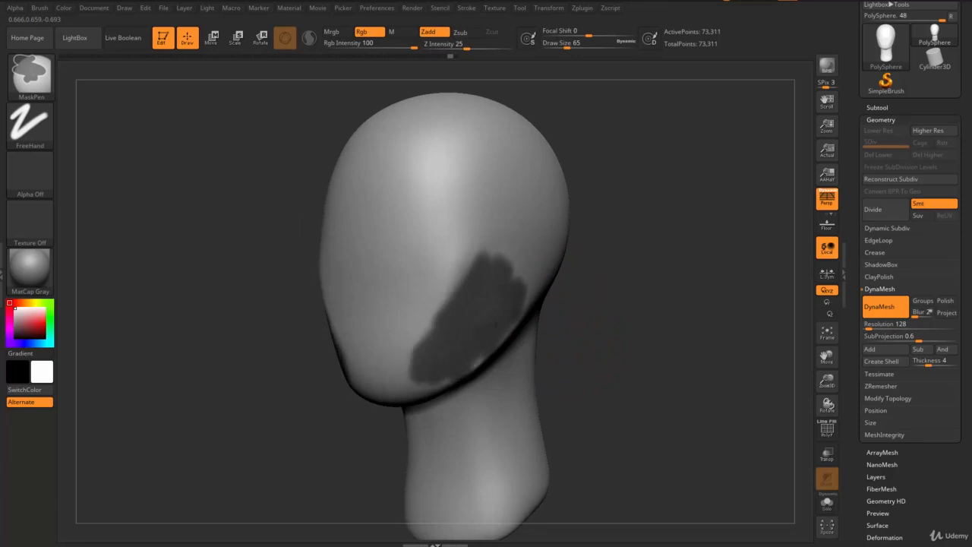
mouse_move(519, 287)
left_mouse_down("ctrl")
mouse_move(490, 254)
mouse_move(477, 216)
mouse_move(483, 137)
mouse_move(478, 197)
mouse_move(537, 183)
mouse_move(537, 247)
left_mouse_up("ctrl")
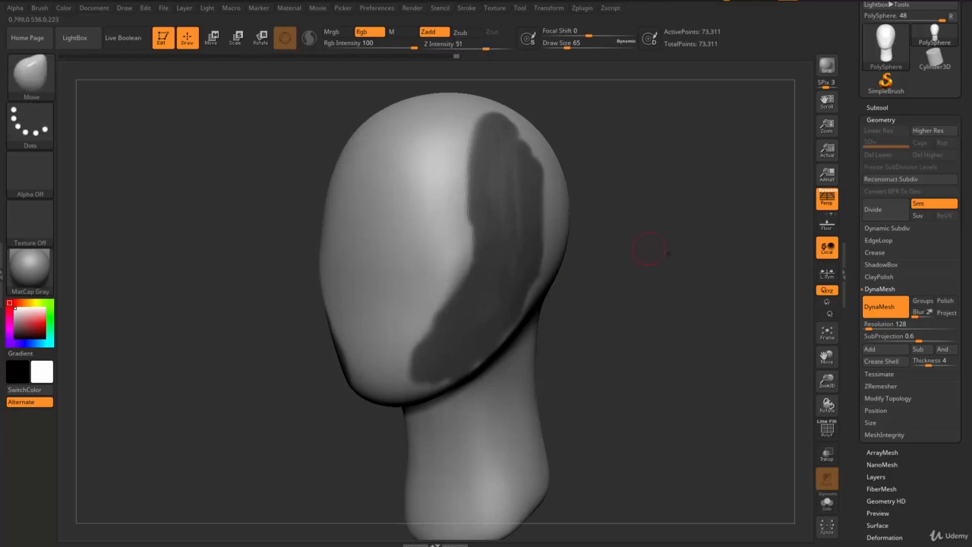
left_click_drag(647, 248, 714, 248)
mouse_move(582, 275)
left_mouse_down()
mouse_move(475, 284)
mouse_move(483, 303)
left_mouse_up()
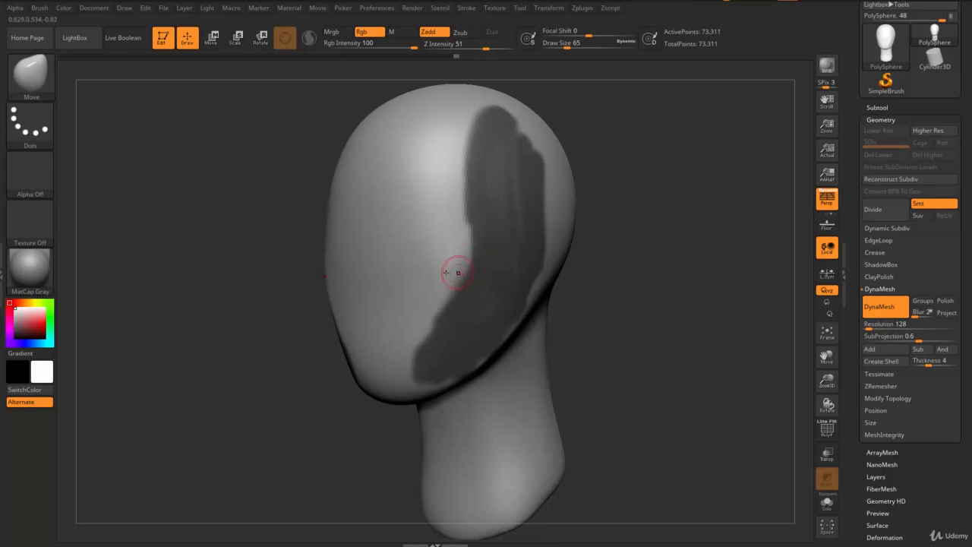
left_click_drag(607, 326, 465, 261)
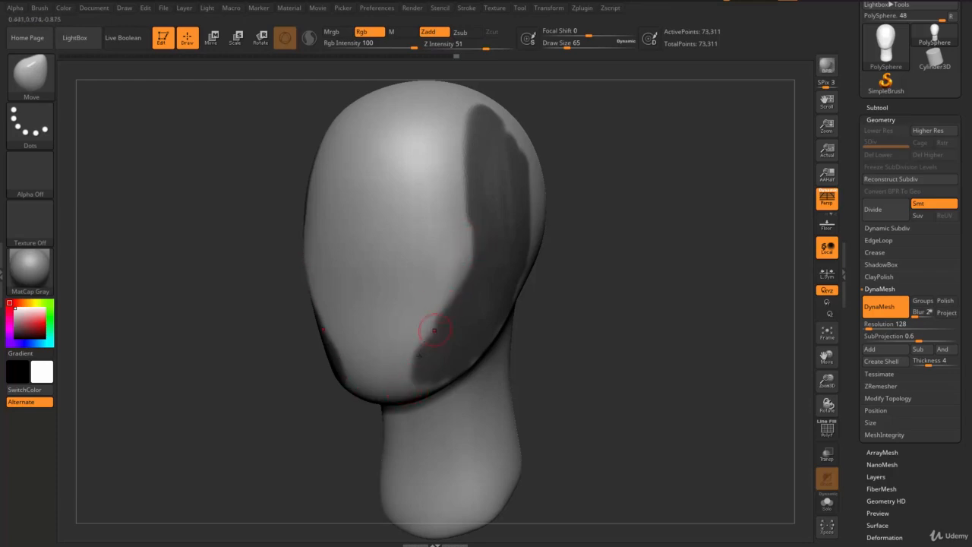
mouse_move(599, 311)
left_mouse_down()
mouse_move(630, 309)
mouse_move(599, 317)
mouse_move(616, 269)
left_mouse_up()
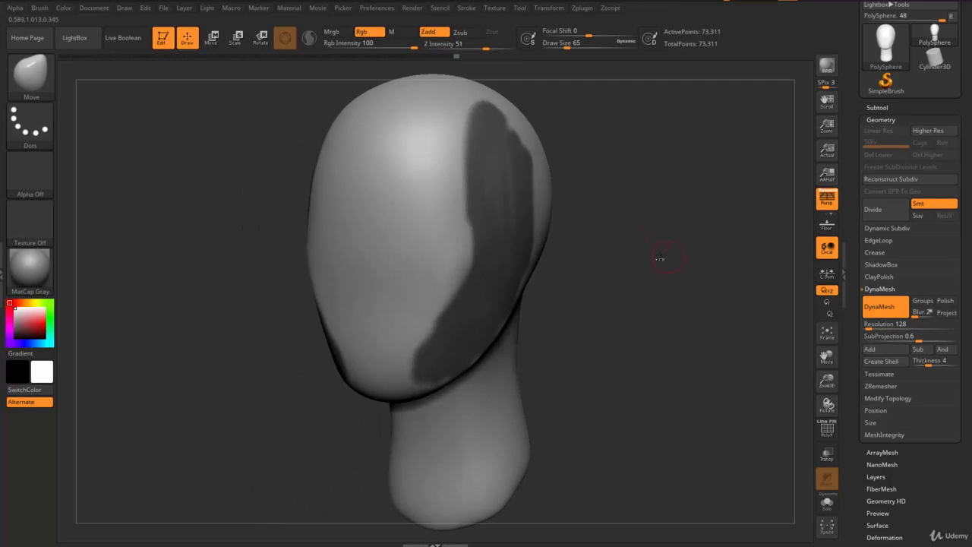
key("ctrl")
left_click_drag(661, 219, 722, 290, "ctrl")
Polish the side of the face and the jawline with the hPolish brush at draw size 268.
key("s")
left_click_drag(640, 291, 683, 263)
key("s")
left_click_drag(608, 337, 602, 330)
key("b")
key("h")
key("p")
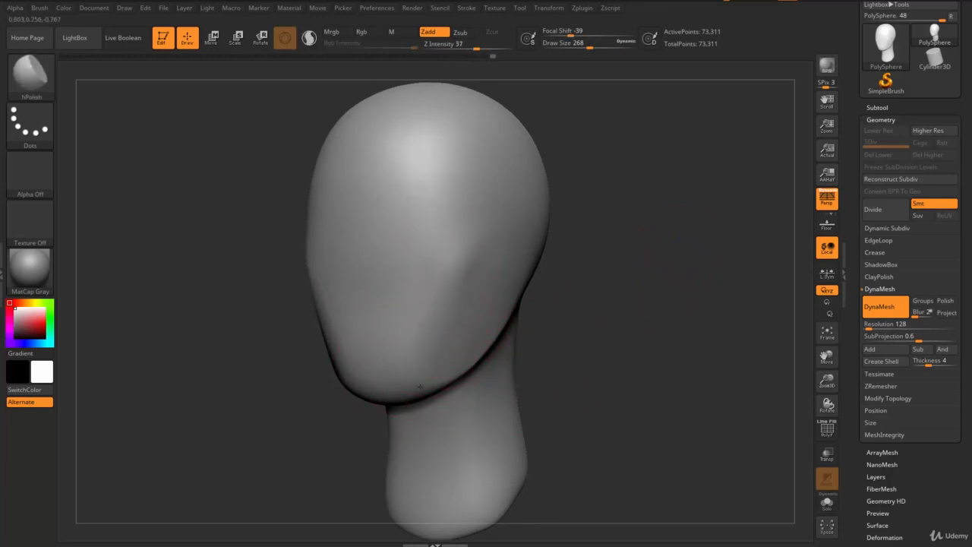
mouse_move(572, 325)
left_mouse_down()
mouse_move(634, 324)
mouse_move(503, 324)
mouse_move(460, 304)
mouse_move(444, 358)
left_mouse_up()
left_click_drag(553, 331, 447, 325)
mouse_move(553, 352)
left_mouse_down()
mouse_move(531, 304)
mouse_move(560, 340)
left_mouse_up()
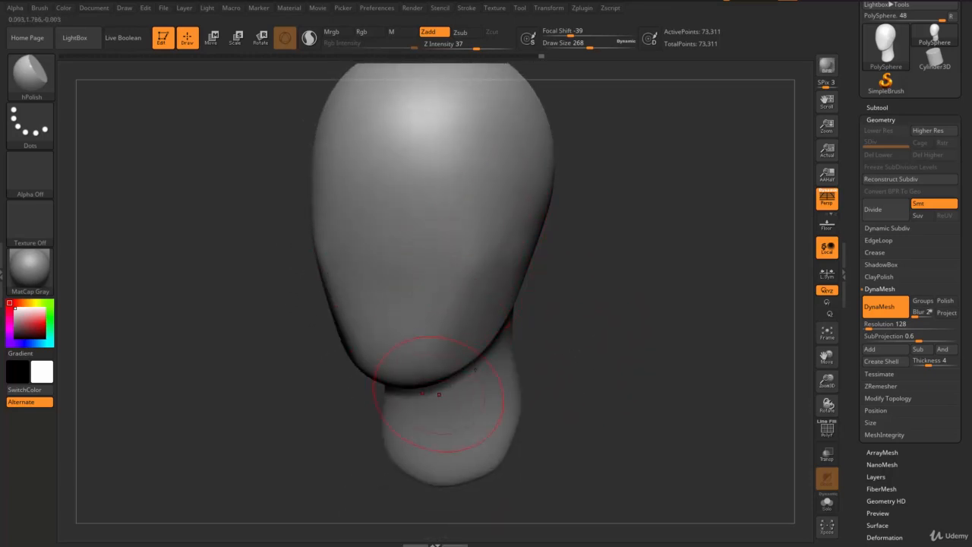
Polish the chin and jaw edge with the hPolish brush at draw size 268 and smooth the surface.
left_click_drag(553, 370, 524, 328)
mouse_move(452, 336)
left_mouse_down()
mouse_move(451, 300)
mouse_move(430, 351)
left_mouse_up()
mouse_move(523, 348)
left_mouse_down()
mouse_move(544, 350)
mouse_move(461, 304)
left_mouse_up()
left_click_drag(578, 375, 586, 347)
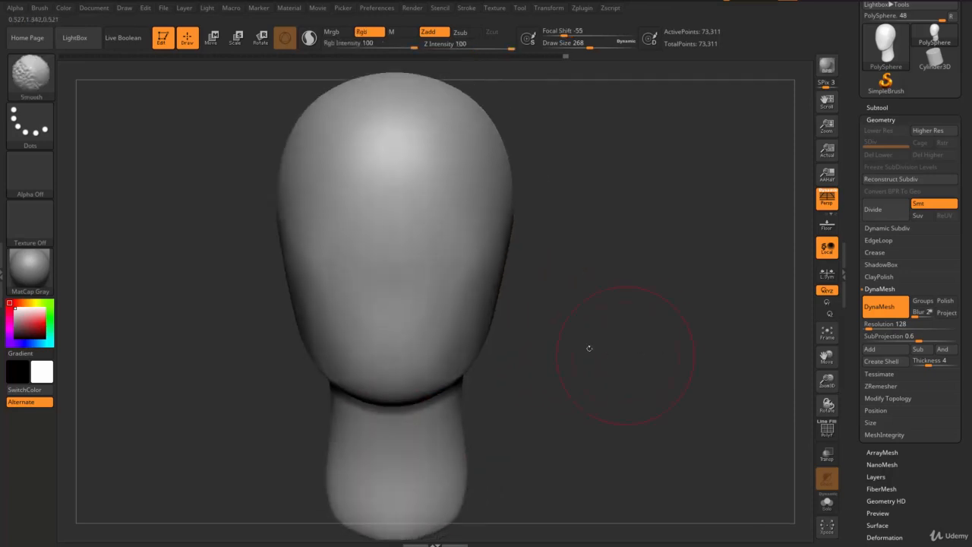
left_click_drag(581, 287, 593, 248)
Reshape the jawline and lower sides of the face with the Move brush at draw size 324.
key("s")
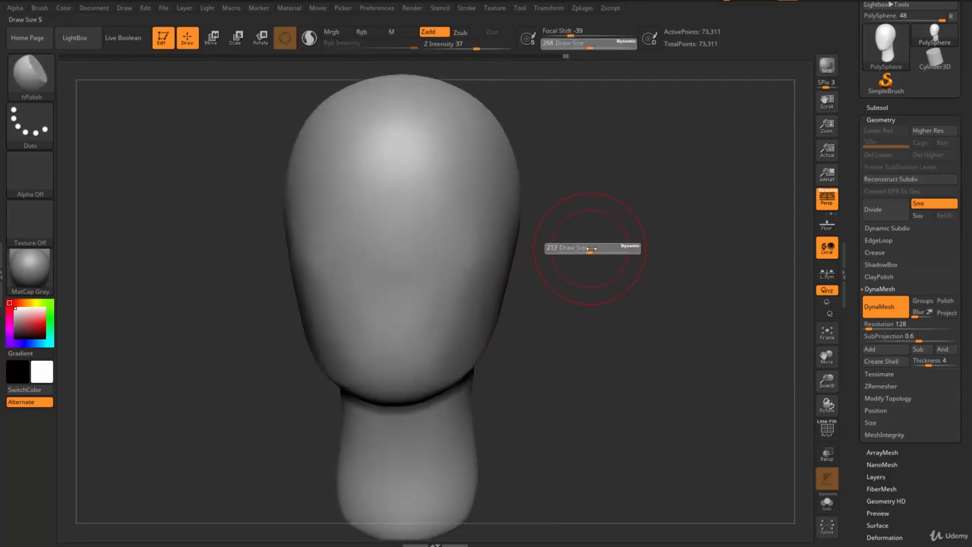
key("b")
key("m")
key("v")
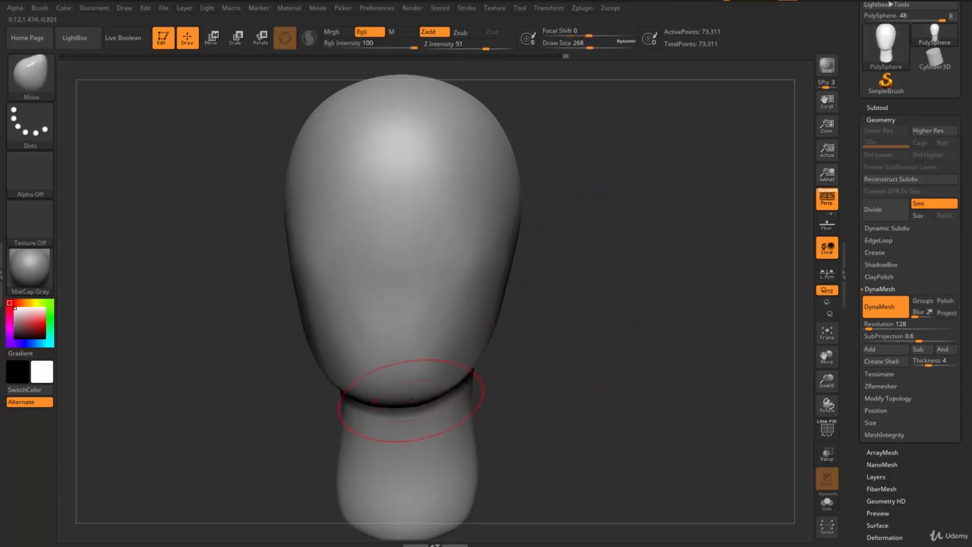
key("s")
left_click_drag(526, 350, 484, 351)
left_click_drag(536, 351, 547, 339)
left_click_drag(464, 377, 468, 368)
left_click_drag(486, 321, 473, 322)
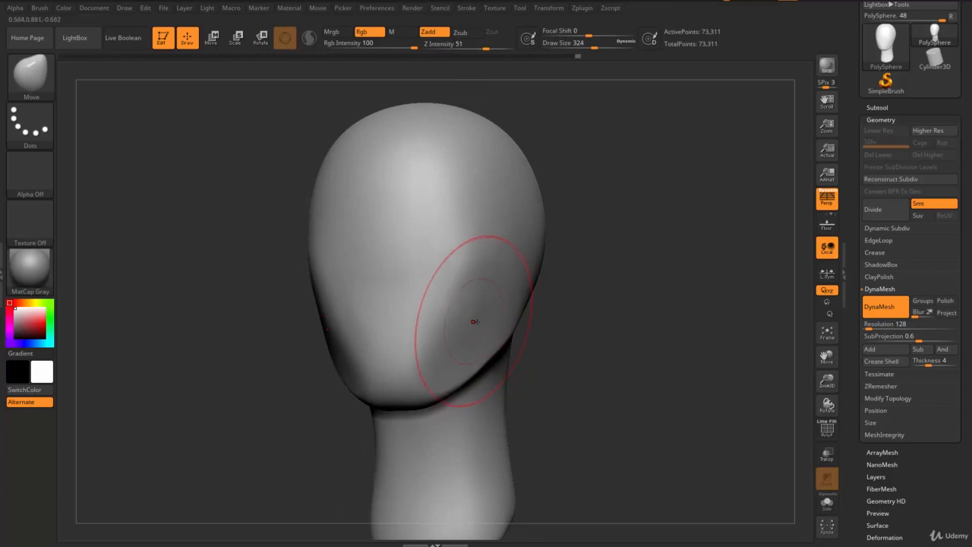
mouse_move(532, 340)
left_mouse_down()
mouse_move(578, 352)
mouse_move(504, 349)
left_mouse_up()
mouse_move(446, 436)
left_mouse_down()
mouse_move(532, 420)
mouse_move(553, 383)
left_mouse_up()
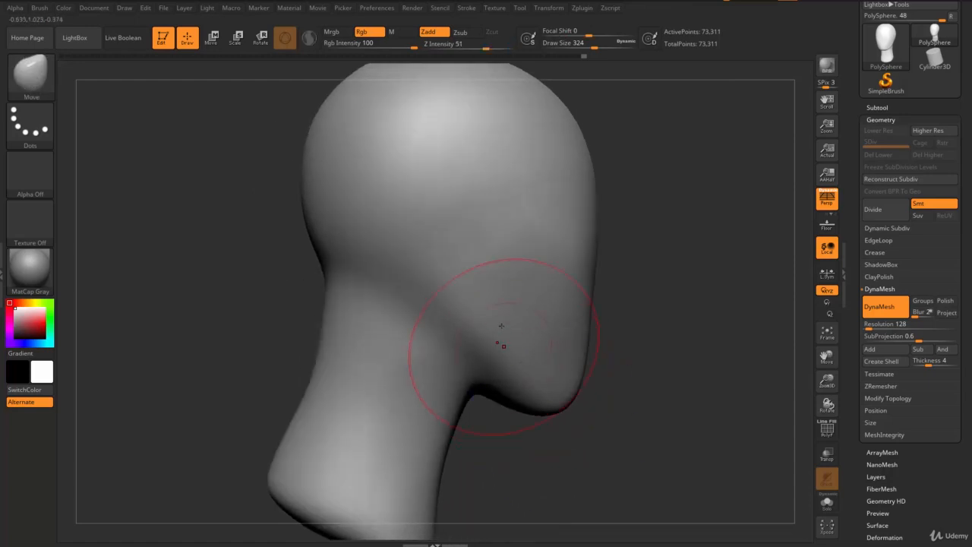
Refine the back of the jaw where it meets the neck with the Move brush at draw size 234.
key("s")
left_click_drag(498, 314, 414, 322)
key("s")
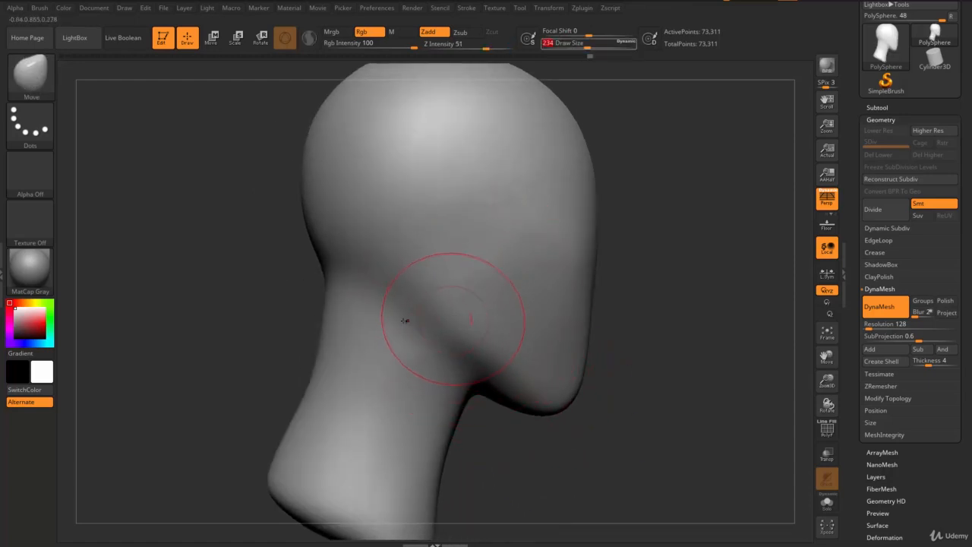
mouse_move(665, 327)
left_mouse_down()
mouse_move(672, 322)
mouse_move(623, 342)
mouse_move(608, 304)
left_mouse_up()
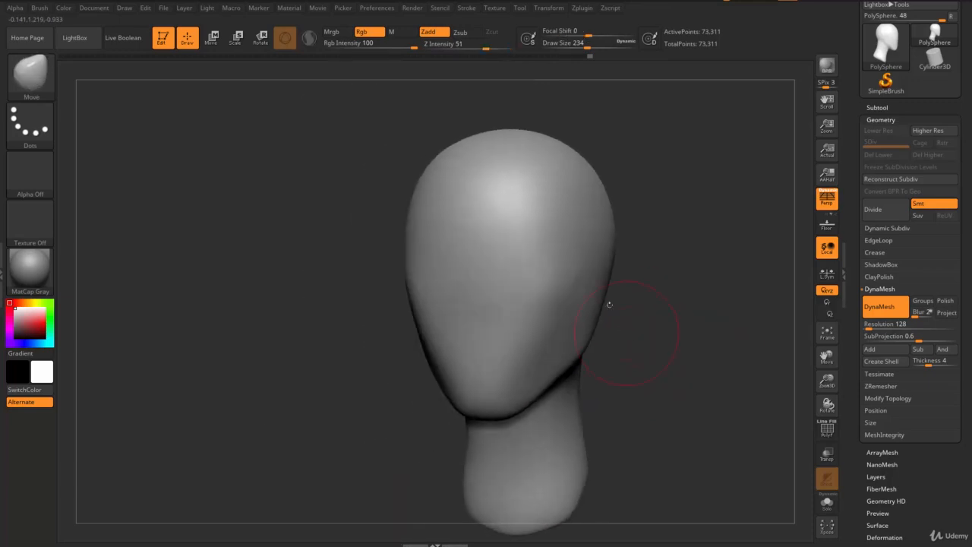
Flatten the temple and side plane of the head with the hPolish brush at draw size 286.
key("s")
left_click_drag(646, 250, 548, 254)
key("b")
key("h")
key("p")
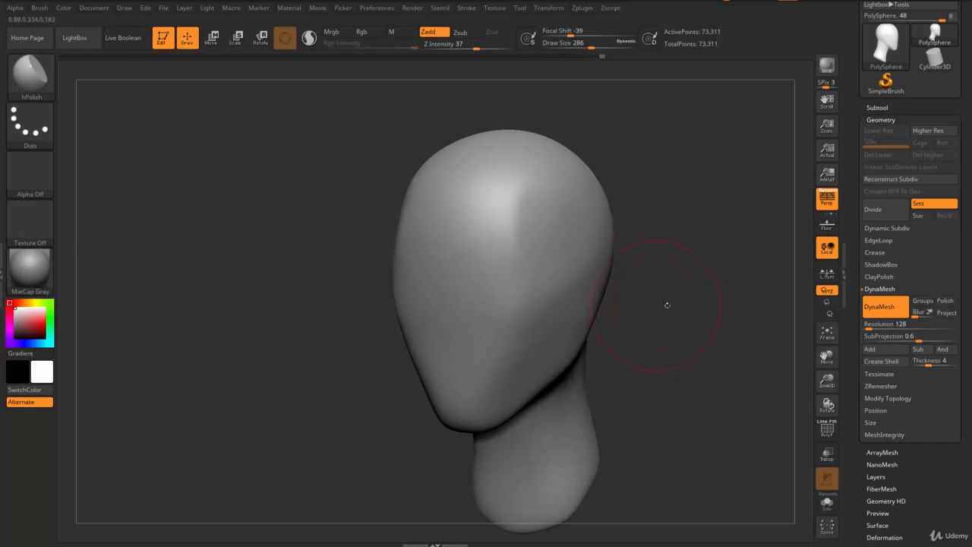
left_click_drag(667, 305, 554, 256)
left_click_drag(727, 268, 775, 251)
key("s")
left_click_drag(573, 219, 554, 219)
mouse_move(669, 231)
left_mouse_down()
mouse_move(554, 226)
mouse_move(546, 251)
left_mouse_up()
Paint mask guides at draw size 59: a cheekbone line with arrows towards the temple and the chin.
key("s")
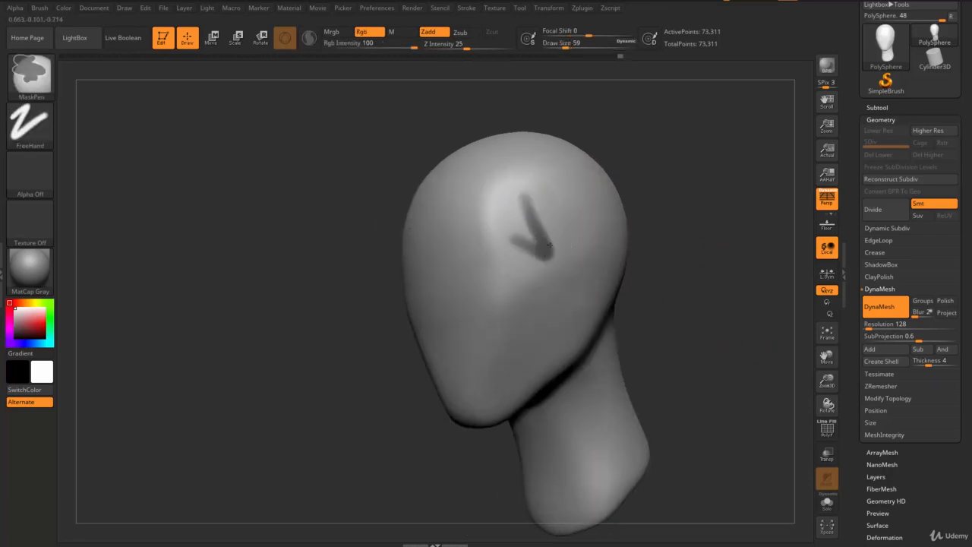
left_click_drag(538, 332, 517, 385, "ctrl")
left_click_drag(560, 269, 525, 294, "ctrl")
left_click_drag(559, 269, 582, 310, "ctrl")
mouse_move(627, 306)
left_mouse_down()
mouse_move(698, 290)
mouse_move(686, 297)
mouse_move(608, 275)
left_mouse_up()
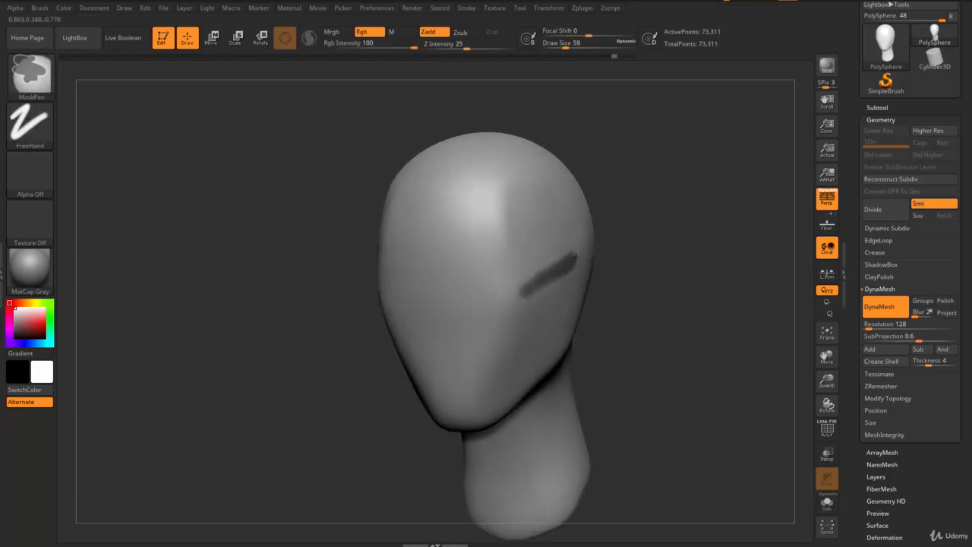
mouse_move(546, 263)
left_mouse_down("ctrl")
mouse_move(517, 187)
mouse_move(511, 226)
left_mouse_up("ctrl")
left_click_drag(519, 185, 556, 216, "ctrl")
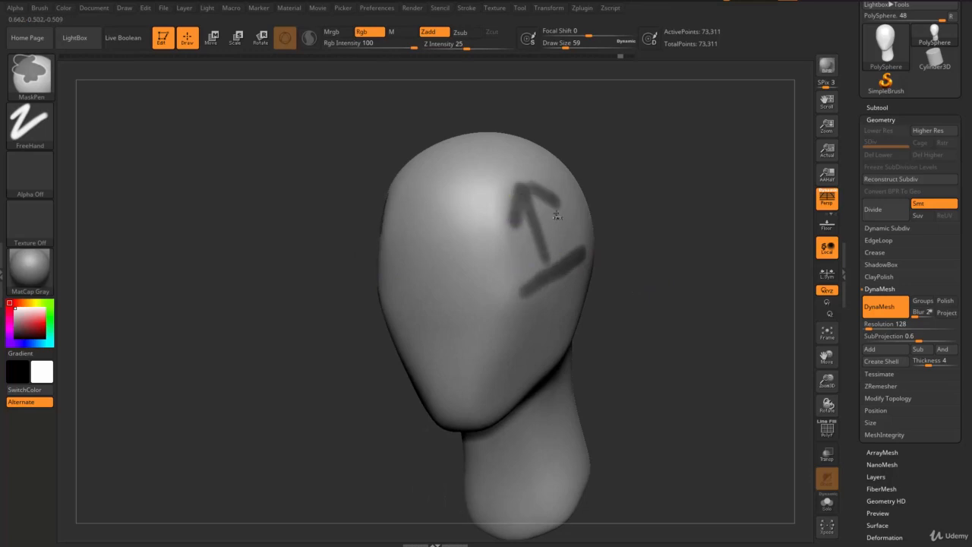
mouse_move(560, 305)
left_mouse_down("ctrl")
mouse_move(487, 394)
mouse_move(520, 393)
left_mouse_up("ctrl")
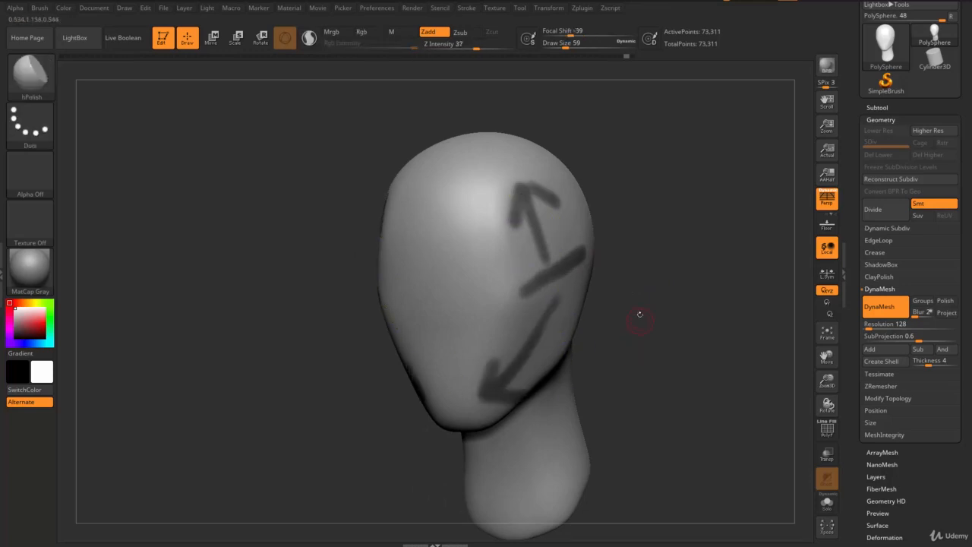
Paint a mask circle at the front end of the cheekbone line, examine the guides from several angles and clear the mask.
mouse_move(641, 315)
left_mouse_down()
mouse_move(661, 297)
mouse_move(612, 306)
mouse_move(631, 304)
left_mouse_up()
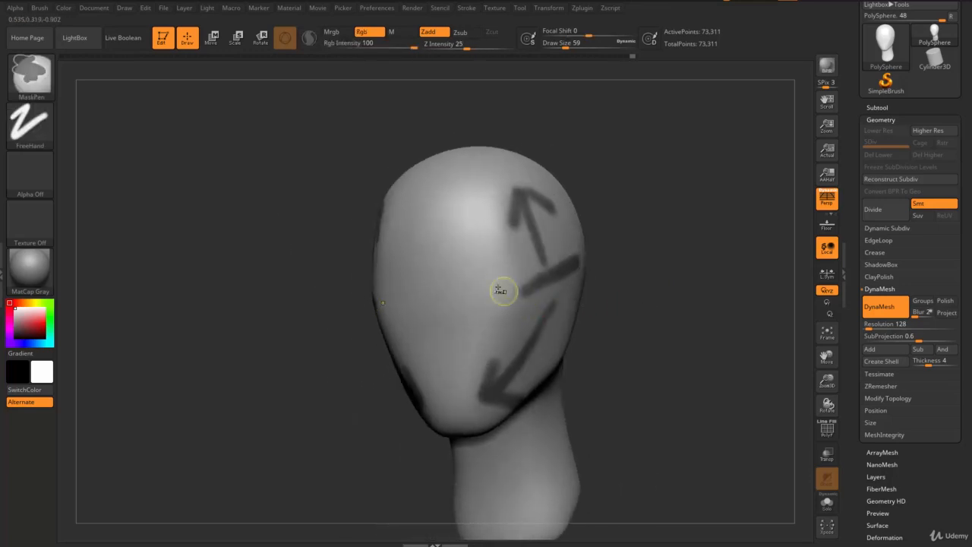
mouse_move(499, 281)
left_mouse_down("ctrl")
mouse_move(531, 302)
mouse_move(486, 315)
mouse_move(497, 273)
left_mouse_up("ctrl")
left_click_drag(675, 308, 544, 294)
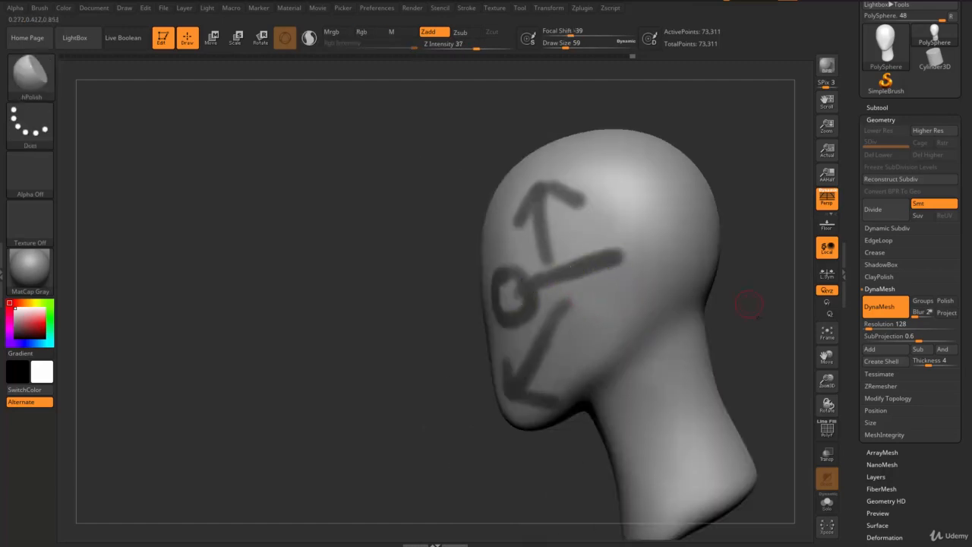
left_click_drag(745, 304, 550, 302)
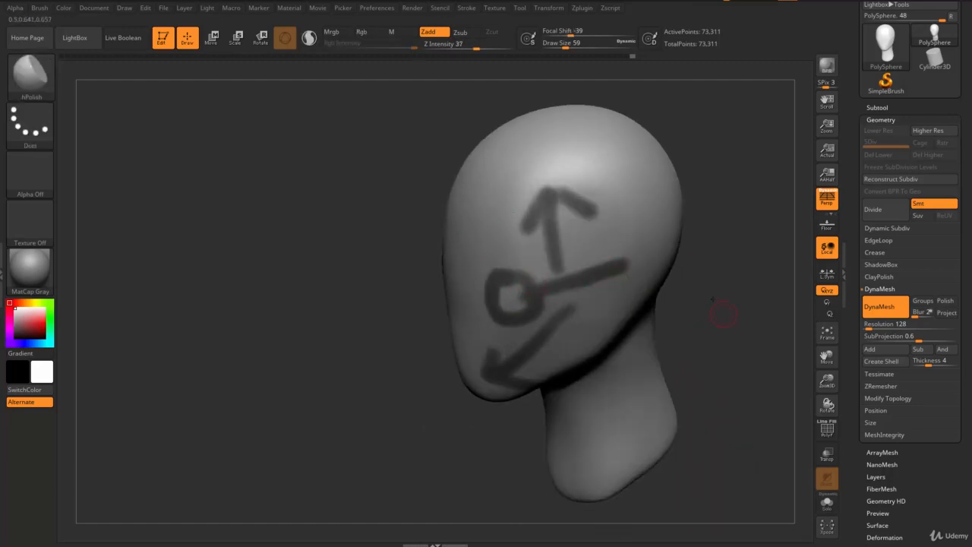
mouse_move(723, 314)
left_mouse_down()
mouse_move(612, 263)
mouse_move(656, 224)
mouse_move(616, 319)
mouse_move(600, 313)
mouse_move(771, 311)
mouse_move(717, 306)
mouse_move(756, 311)
left_mouse_up()
left_click_drag(716, 239, 762, 329, "ctrl")
Polish the temple and the cheek plane below it with the hPolish brush at draw size 124.
mouse_move(685, 367)
left_mouse_down()
mouse_move(688, 293)
mouse_move(669, 289)
left_mouse_up()
key("s")
left_click_drag(652, 290, 655, 285)
key("s")
mouse_move(554, 215)
left_mouse_down()
mouse_move(566, 215)
mouse_move(543, 239)
mouse_move(563, 200)
left_mouse_up()
mouse_move(668, 215)
left_mouse_down()
mouse_move(718, 218)
mouse_move(679, 235)
mouse_move(692, 283)
mouse_move(713, 281)
mouse_move(675, 285)
left_mouse_up()
key("s")
left_click_drag(597, 251, 583, 251)
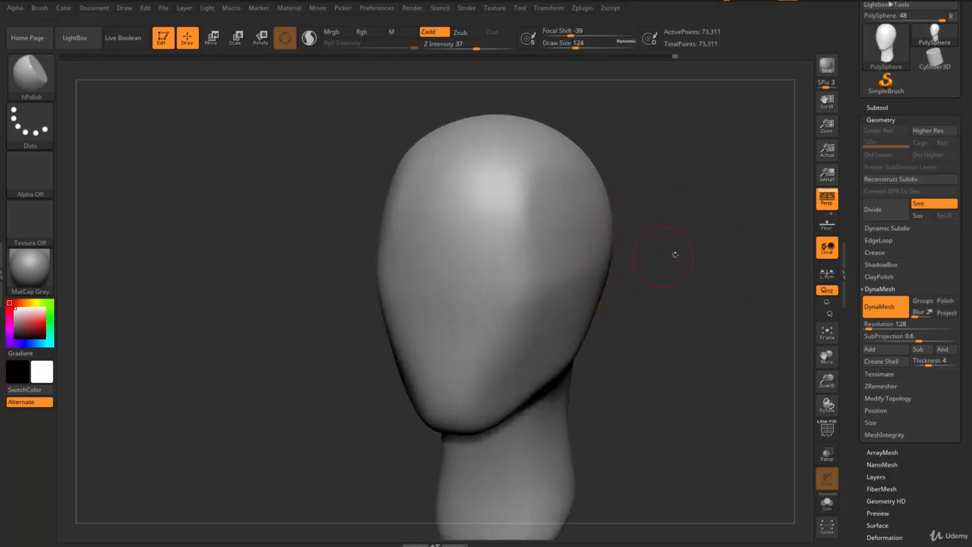
Mask the front, temple and cheek planes of the face at draw size 124, examine them and clear the mask.
left_click_drag(676, 254, 655, 250)
left_click_drag(451, 233, 444, 395, "ctrl")
mouse_move(562, 336)
left_mouse_down("ctrl")
mouse_move(506, 376)
mouse_move(562, 308)
mouse_move(517, 334)
mouse_move(547, 293)
left_mouse_up("ctrl")
mouse_move(556, 230)
left_mouse_down("ctrl")
mouse_move(578, 193)
mouse_move(589, 244)
left_mouse_up("ctrl")
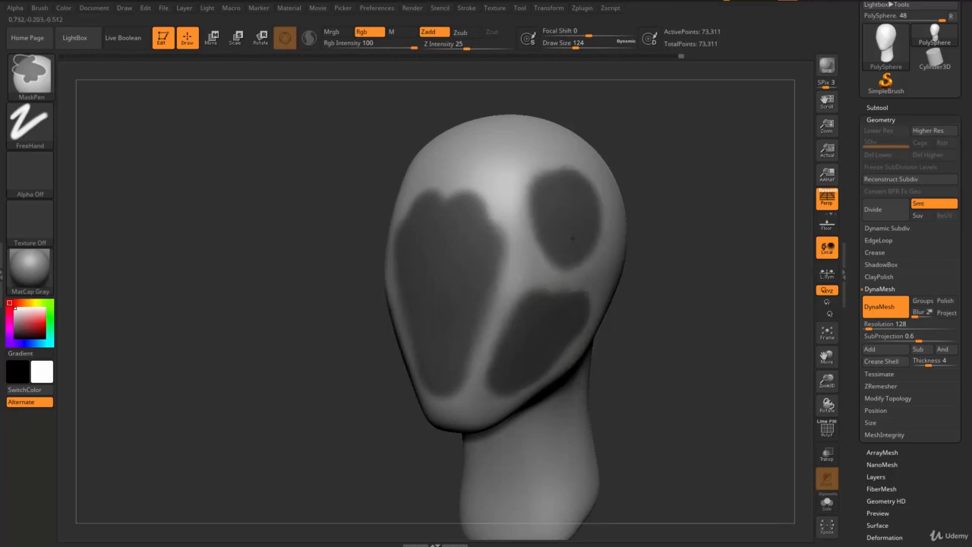
mouse_move(658, 283)
left_mouse_down("alt")
mouse_move(651, 234)
mouse_move(671, 278)
mouse_move(608, 282)
left_mouse_up("alt")
mouse_move(514, 270)
left_mouse_down("ctrl")
mouse_move(525, 313)
mouse_move(525, 269)
mouse_move(607, 274)
left_mouse_up("ctrl")
mouse_move(668, 303)
left_mouse_down()
mouse_move(726, 306)
mouse_move(651, 339)
mouse_move(645, 276)
mouse_move(623, 289)
mouse_move(631, 297)
mouse_move(590, 306)
left_mouse_up()
left_click(683, 332, "ctrl")
left_click(671, 332, "ctrl")
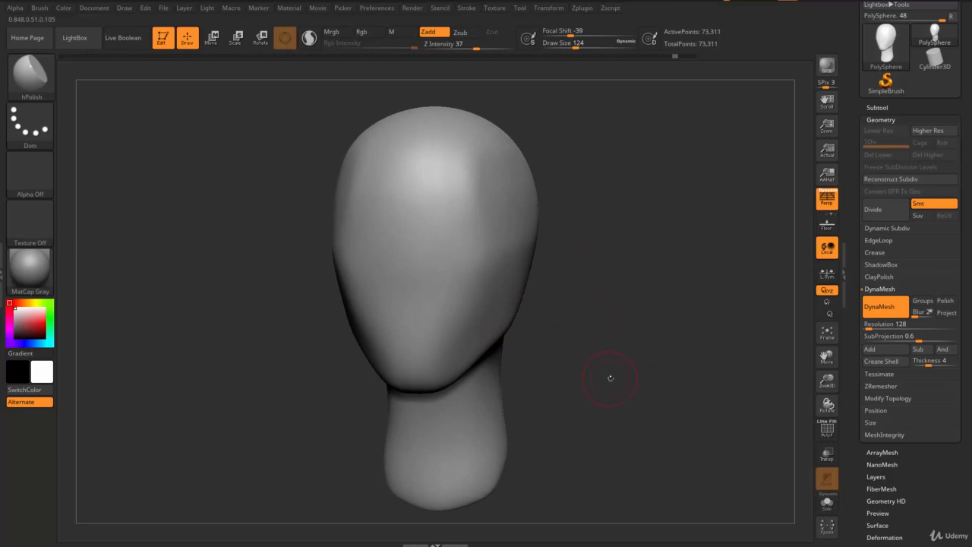
Polish the side of the face around the cheekbone with the hPolish brush at draw size 207.
left_click_drag(620, 350, 571, 339)
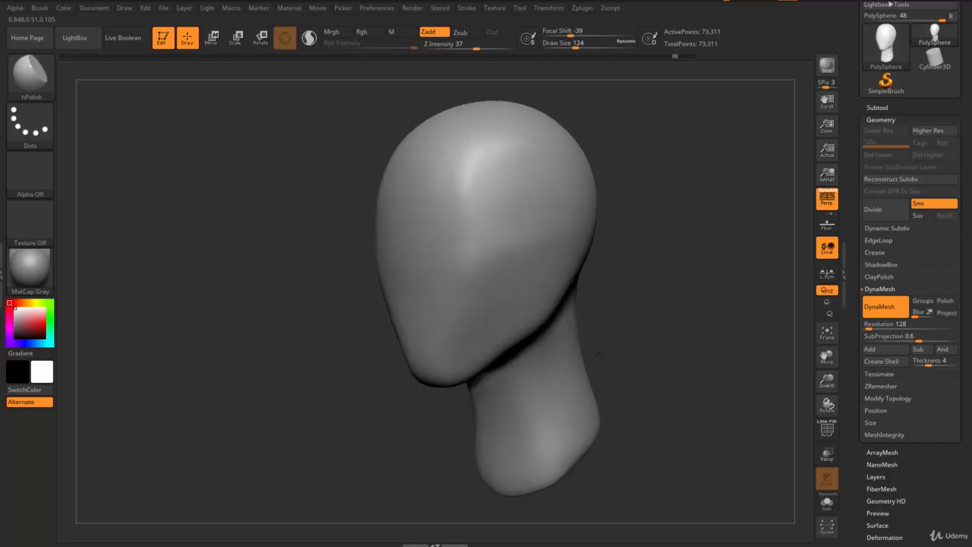
mouse_move(662, 296)
left_mouse_down()
mouse_move(615, 294)
mouse_move(612, 280)
left_mouse_up()
key("s")
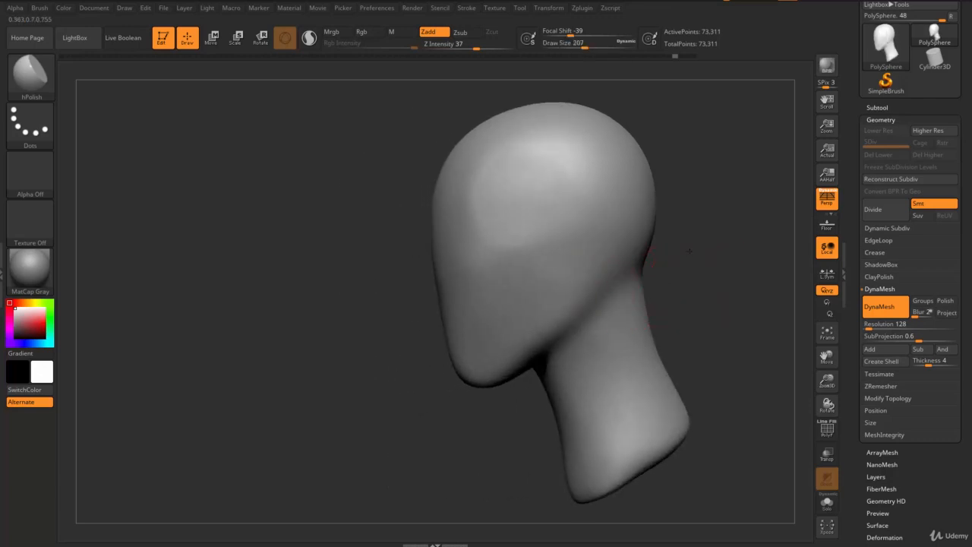
left_click_drag(688, 250, 676, 277, "alt")
Adjust the front profile of the lower face with the Move brush at draw size 245.
key("s")
left_click_drag(600, 284, 606, 284)
key("b")
key("m")
key("v")
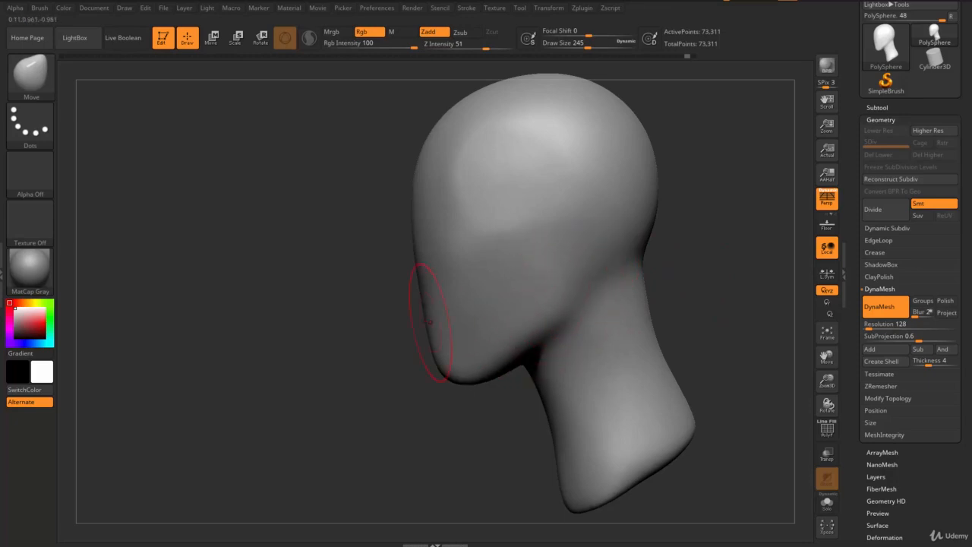
left_click_drag(308, 285, 313, 270)
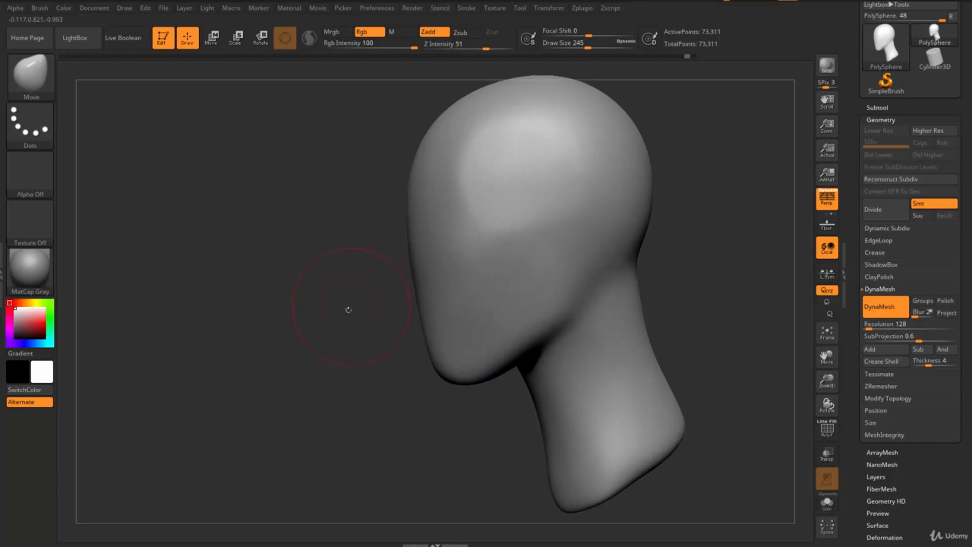
Carve the rear edge of the jaw against the neck with the DamStandard brush at draw size 239 and soften the groove.
key("b")
key("d")
key("s")
left_click_drag(343, 316, 351, 310)
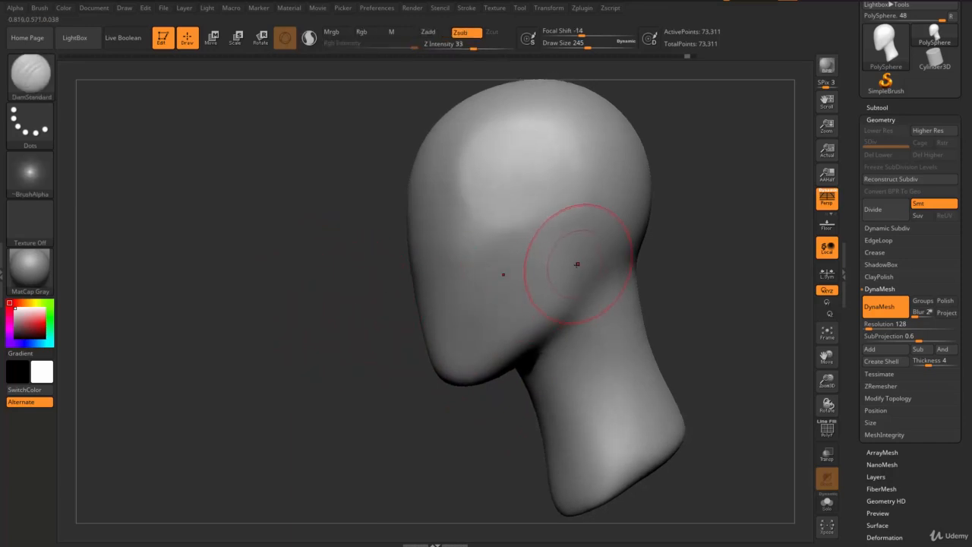
key("s")
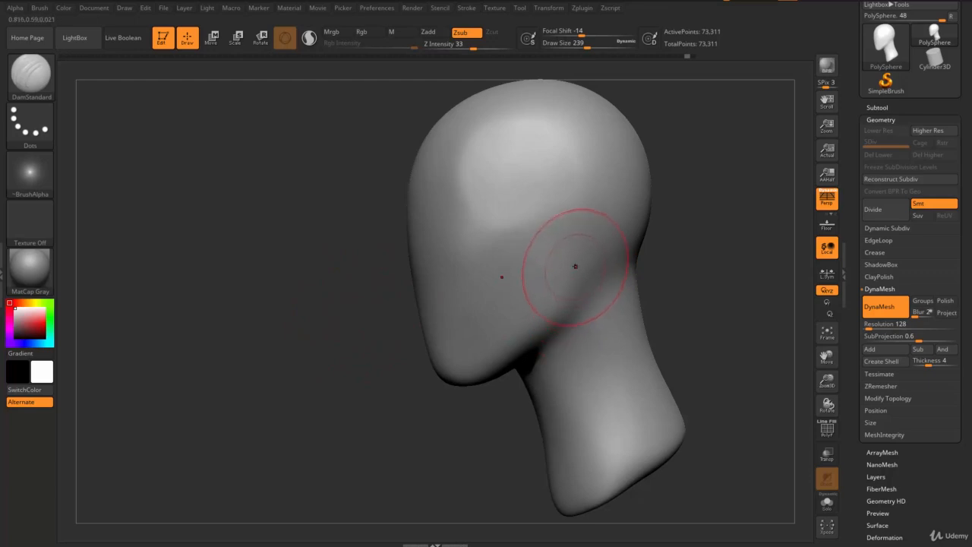
mouse_move(721, 287)
left_mouse_down()
mouse_move(688, 289)
mouse_move(725, 290)
left_mouse_up()
left_click_drag(508, 395, 526, 377)
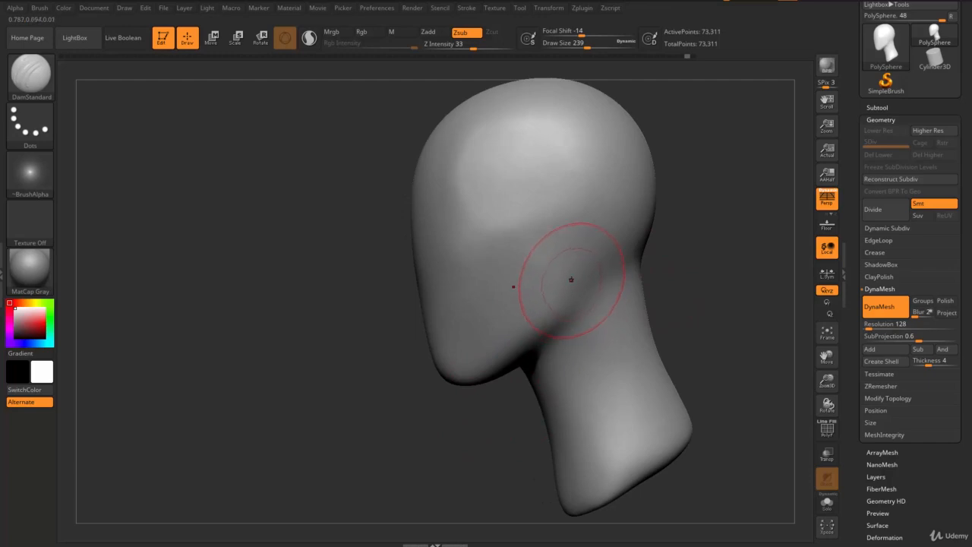
left_click_drag(568, 259, 570, 323)
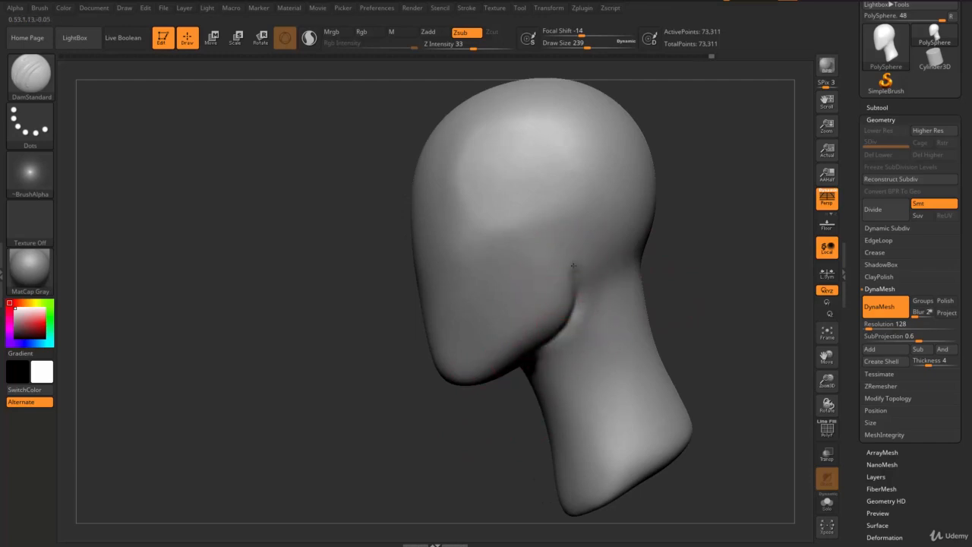
left_click_drag(699, 259, 715, 261)
left_click_drag(582, 301, 570, 319, "shift")
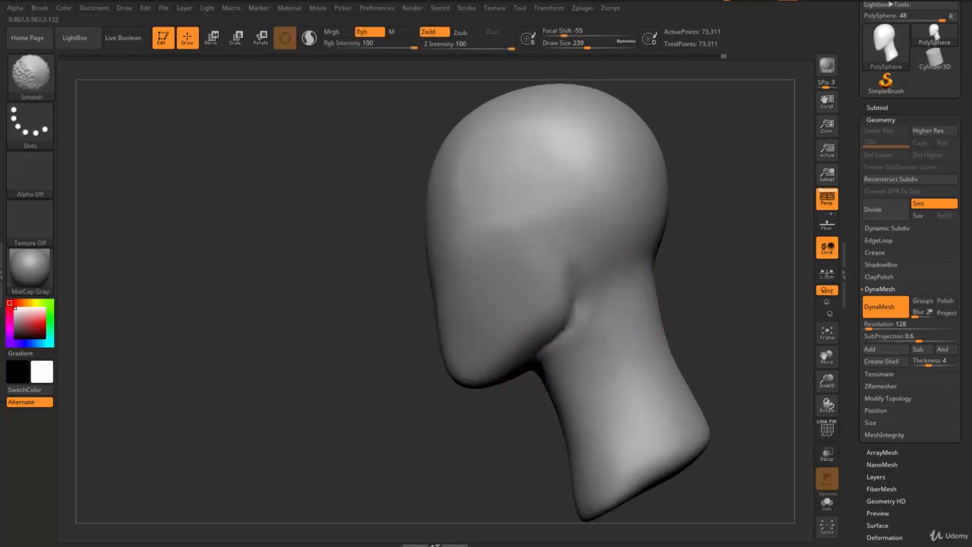
Shape the jaw corner with the Move brush at draw size 311 and smooth the transition into the neck.
left_click_drag(714, 280, 734, 265)
key("b")
key("m")
key("v")
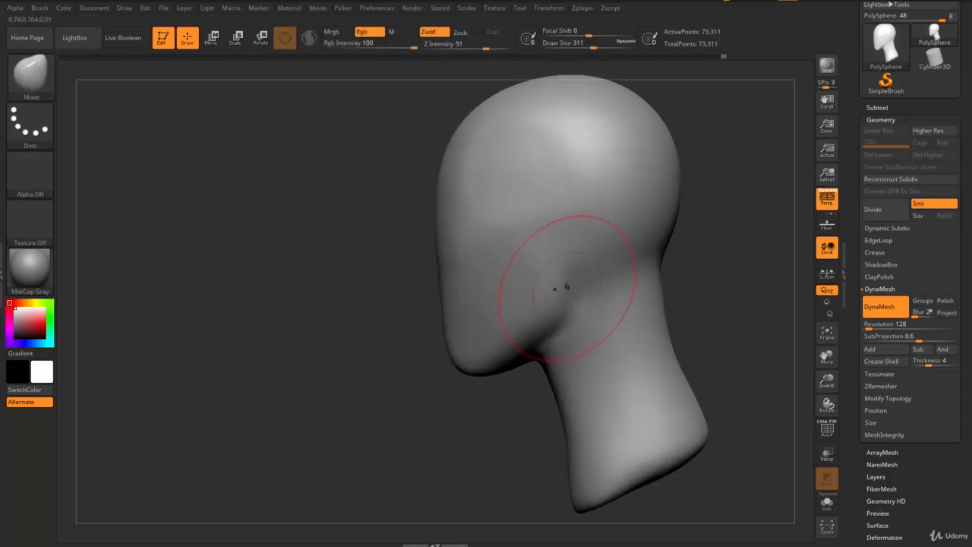
left_click_drag(567, 288, 559, 286)
mouse_move(531, 416)
left_mouse_down()
mouse_move(509, 425)
mouse_move(456, 414)
left_mouse_up()
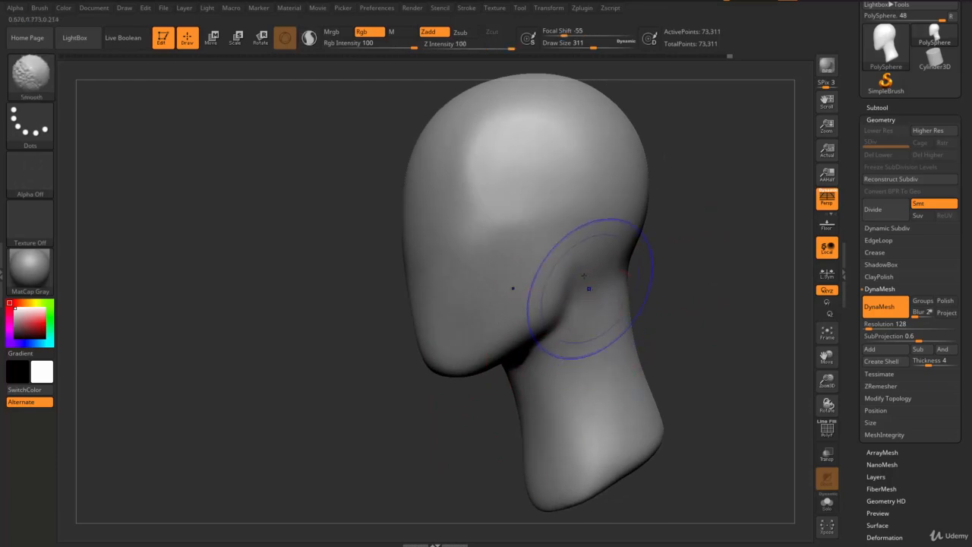
left_click_drag(696, 308, 658, 287)
mouse_move(474, 423)
left_mouse_down("alt")
mouse_move(423, 415)
mouse_move(549, 390)
mouse_move(673, 278)
mouse_move(645, 279)
mouse_move(669, 274)
mouse_move(674, 250)
left_mouse_up("alt")
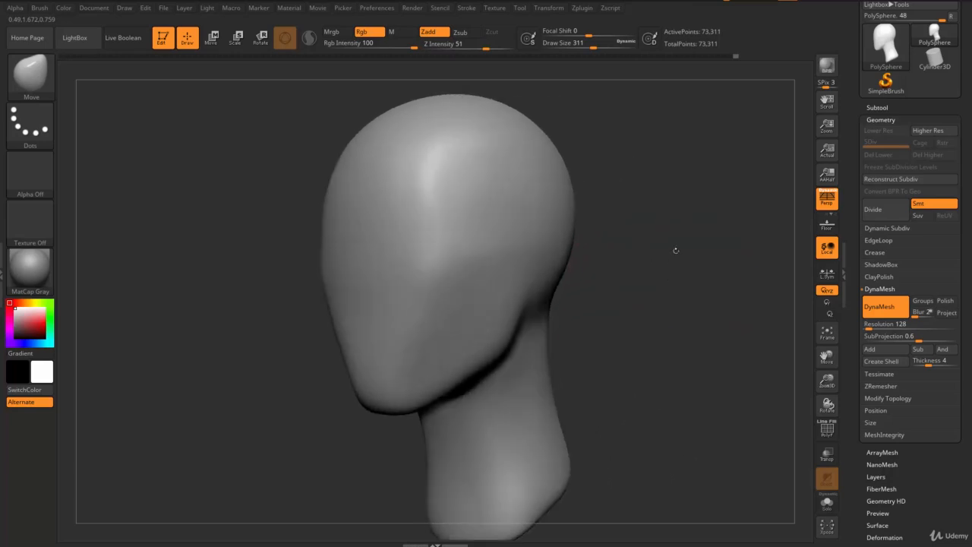
Choose the Chisel3D brush with the Ear01 shape.
left_click(46, 95)
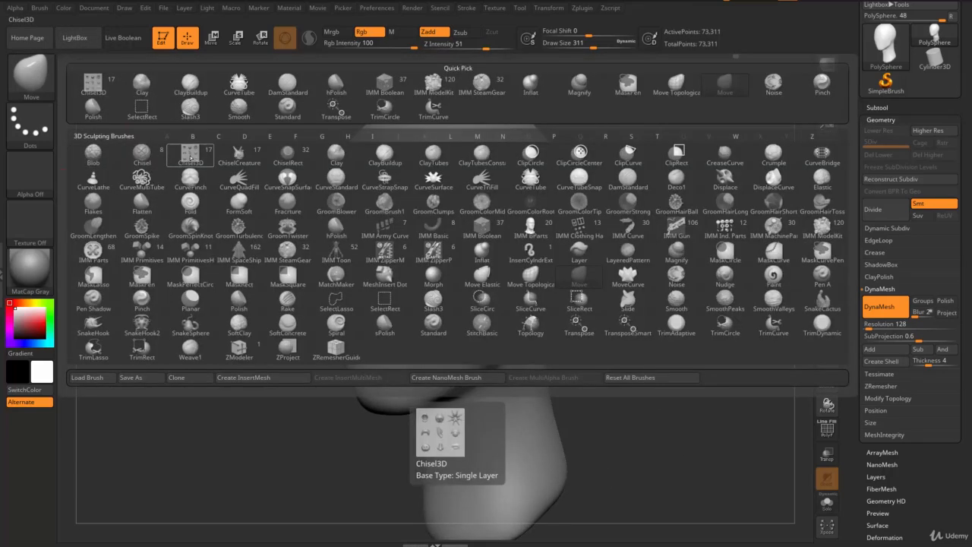
left_click(191, 158)
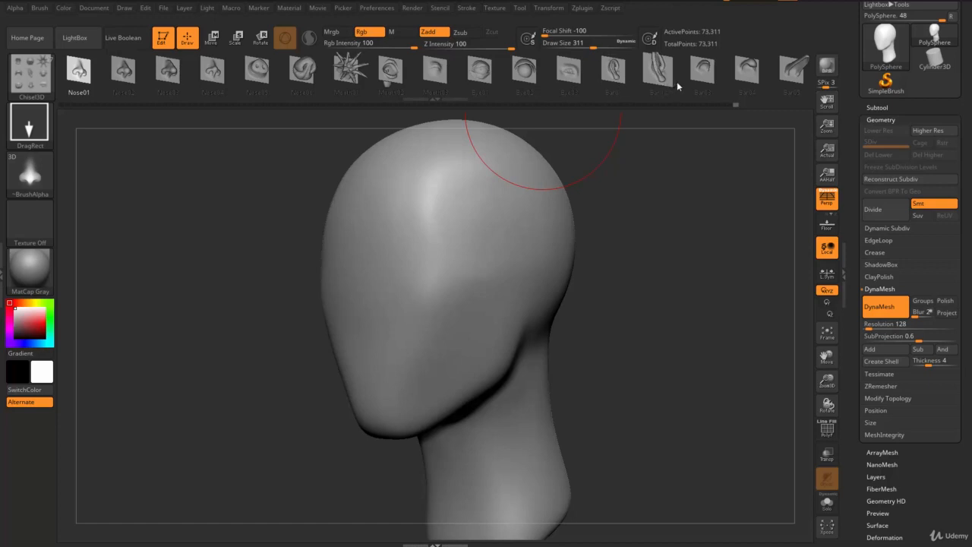
left_click(698, 73)
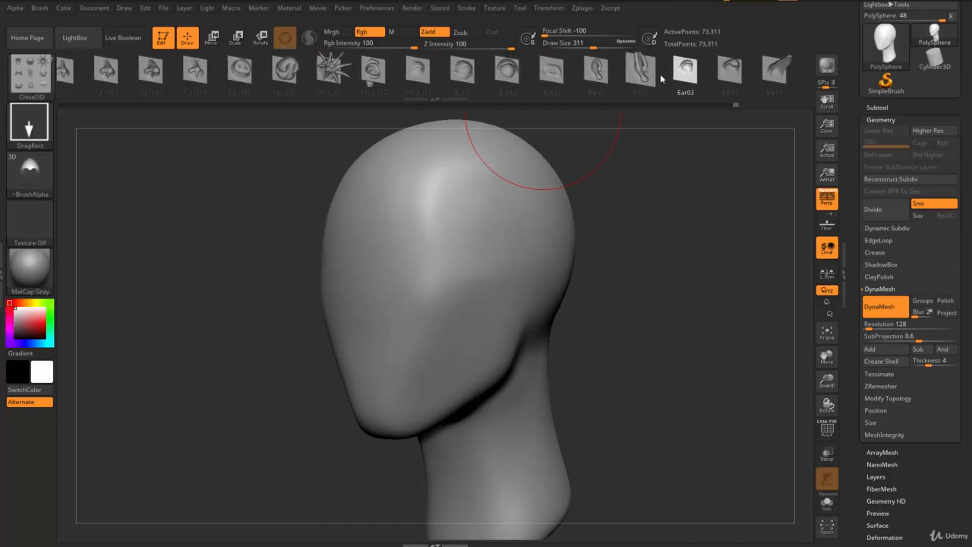
left_click(599, 72)
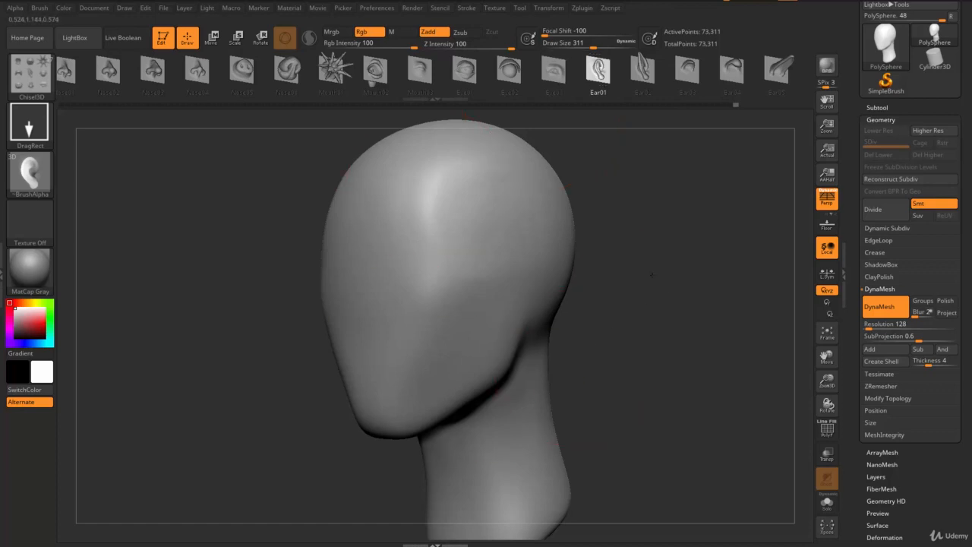
Try stamping an Ear01 ear on the side of the head and undo it.
left_click_drag(651, 275, 619, 289)
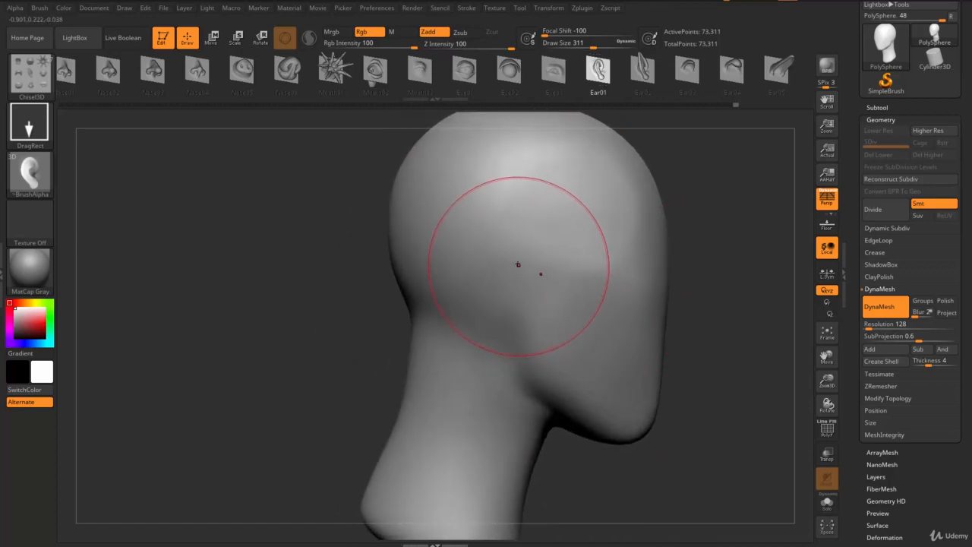
left_click_drag(518, 265, 505, 174)
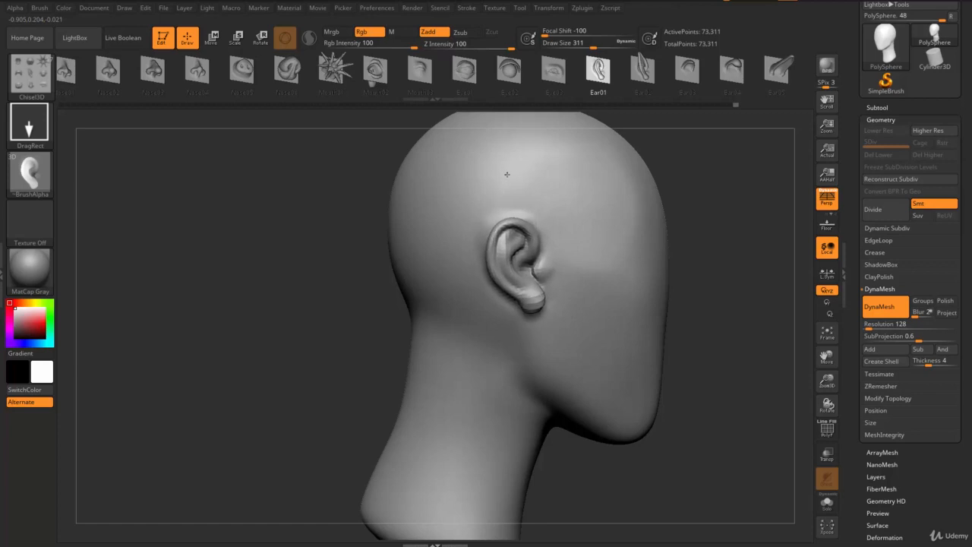
left_click_drag(724, 336, 526, 285)
key("ctrl+z")
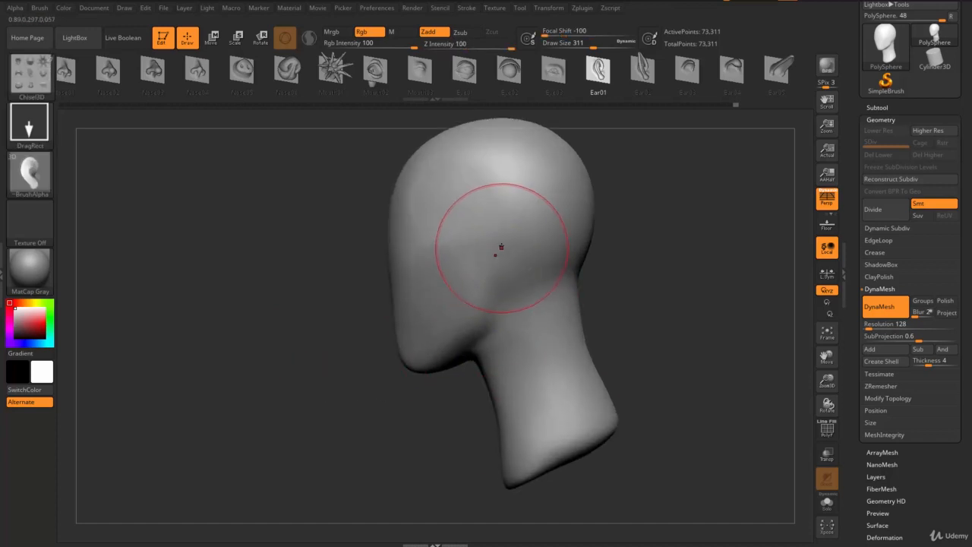
mouse_move(532, 273)
left_mouse_down()
mouse_move(539, 283)
mouse_move(511, 289)
left_mouse_up()
key("ctrl+z")
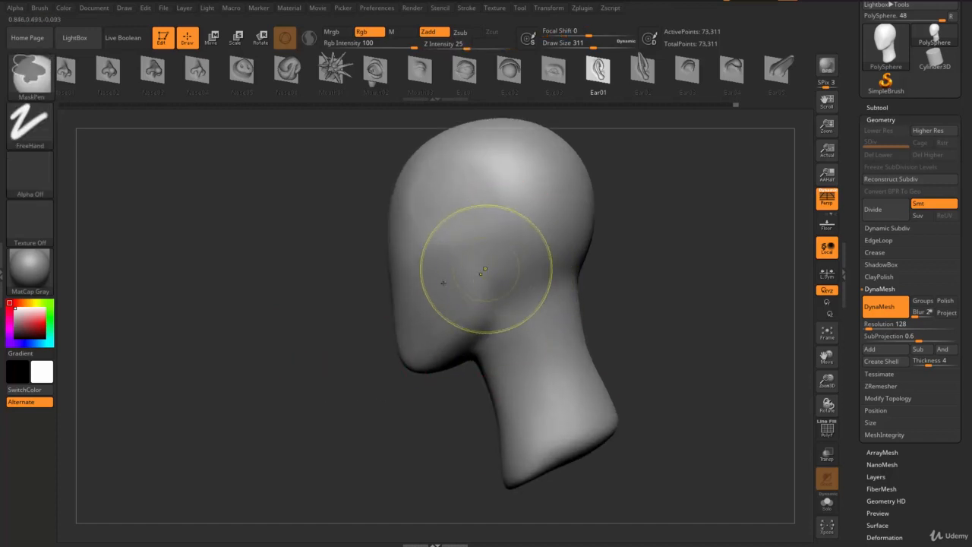
Try a new symmetrical ear placement, check how it sits from the front, and undo it.
left_click_drag(251, 323, 463, 319)
right_click_drag(477, 234, 345, 308, "alt")
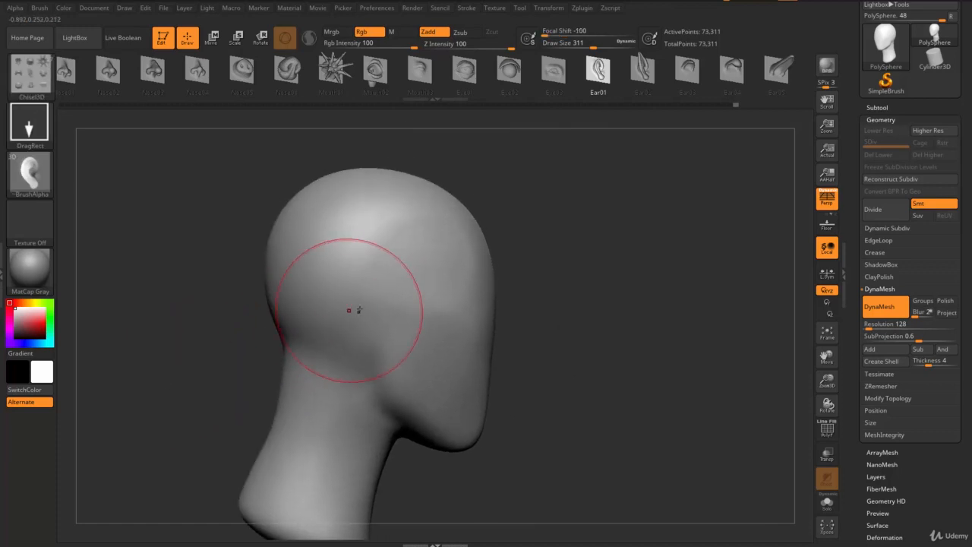
left_click_drag(357, 311, 357, 234)
left_click_drag(669, 319, 547, 311)
mouse_move(662, 352)
left_mouse_down("alt")
mouse_move(585, 314)
mouse_move(542, 262)
mouse_move(608, 260)
mouse_move(524, 228)
left_mouse_up("alt")
key("s")
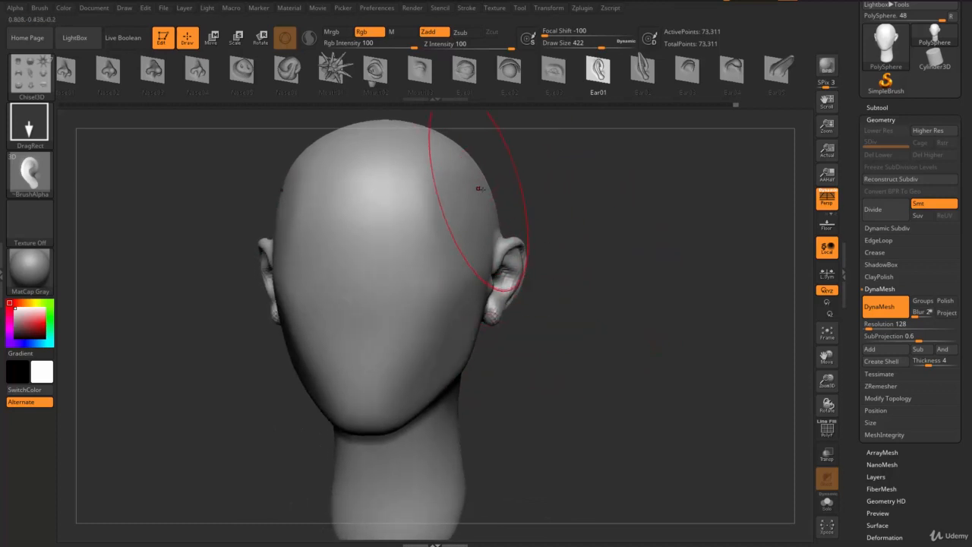
key("ctrl+z")
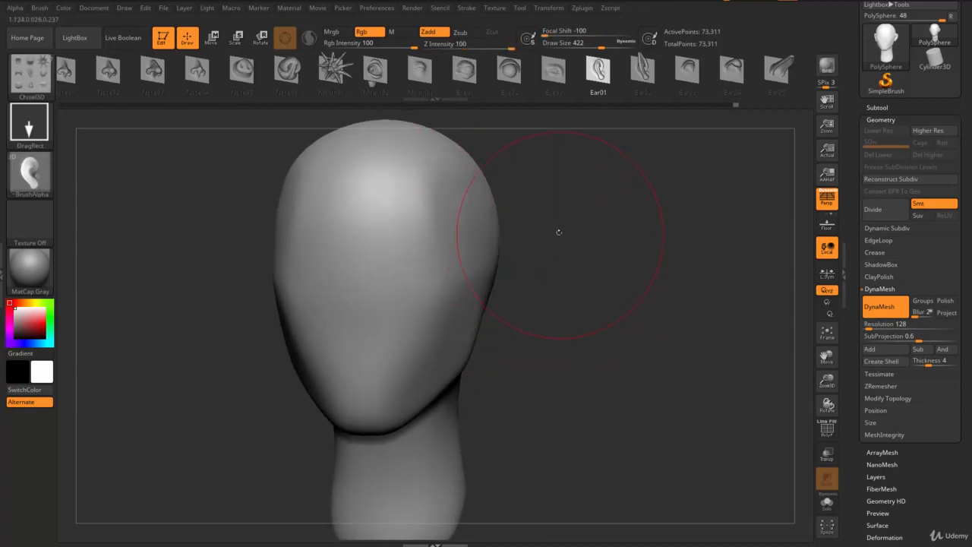
key("ctrl+z")
key("ctrl+shift+z")
Narrow the sides of the skull with the Move brush at draw size 422, checking the front and top outlines.
key("b")
key("m")
key("v")
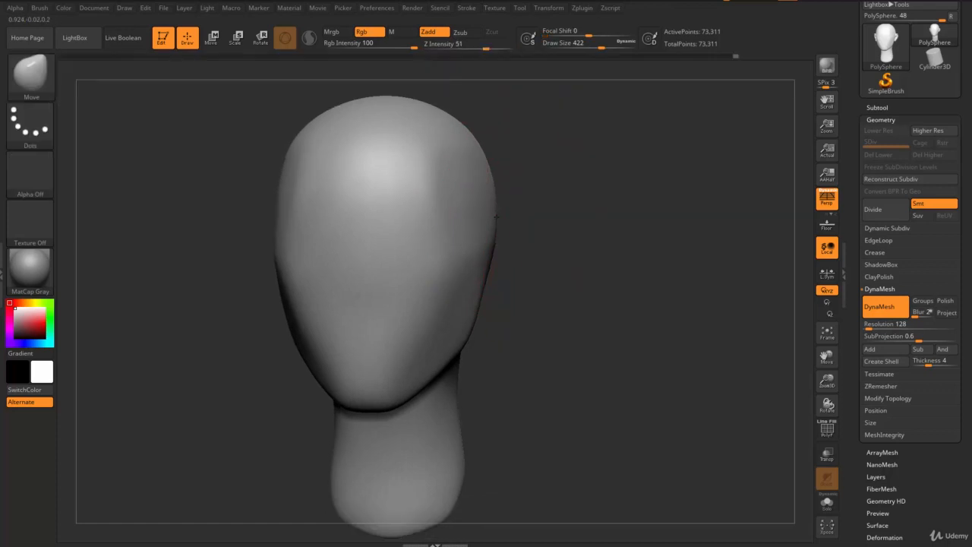
left_click_drag(532, 199, 552, 311)
left_click_drag(551, 266, 549, 323)
left_click_drag(547, 220, 552, 257, "alt")
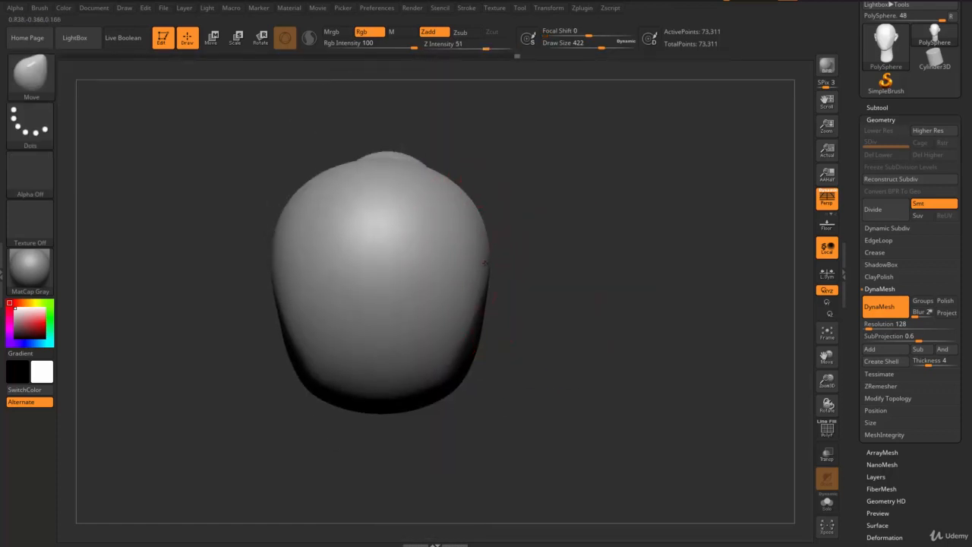
left_click_drag(510, 229, 504, 148, "alt")
left_click_drag(517, 186, 507, 270, "alt")
Refine the skull's side contours as seen from above with the Move brush at draw sizes 517 and 576.
key("s")
left_click_drag(484, 234, 490, 234)
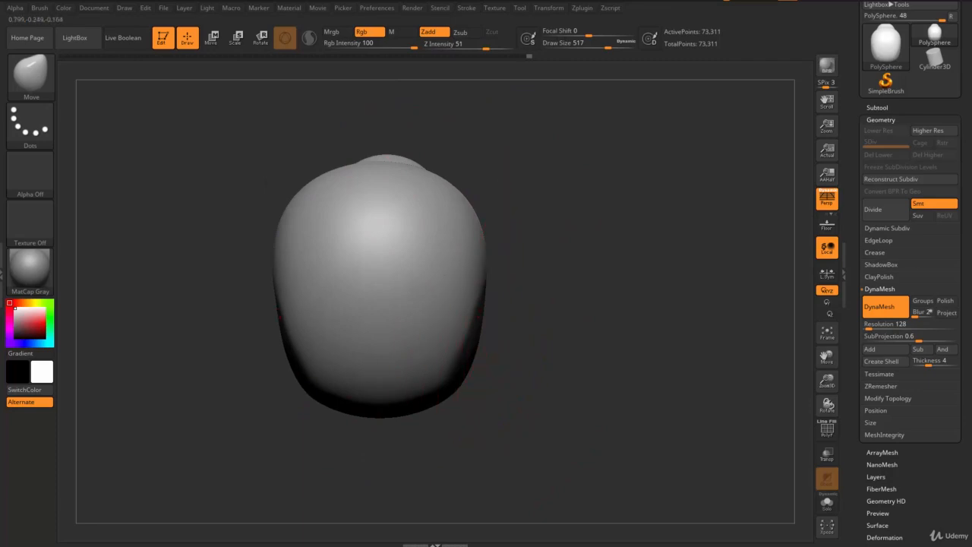
mouse_move(279, 304)
left_mouse_down()
mouse_move(503, 260)
mouse_move(582, 228)
mouse_move(468, 274)
left_mouse_up()
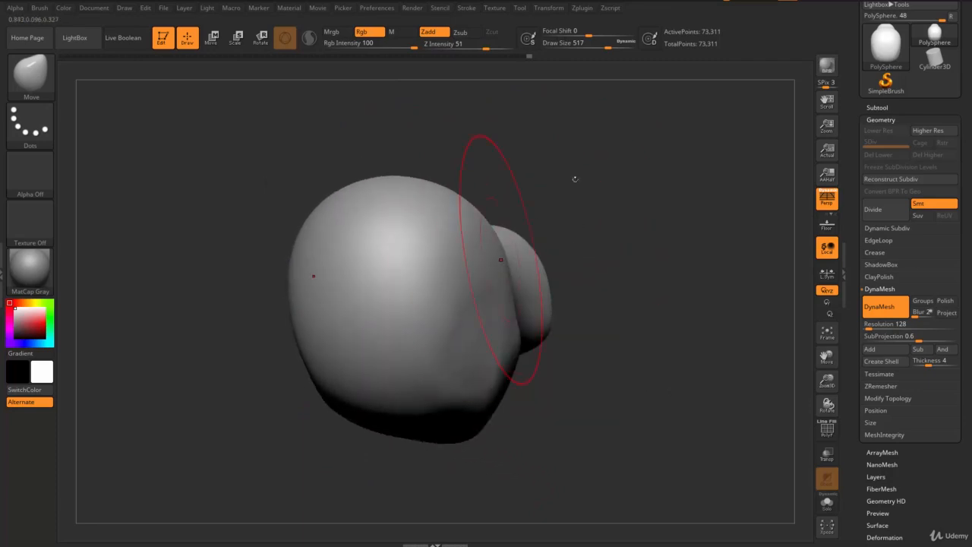
mouse_move(575, 179)
left_mouse_down()
mouse_move(594, 209)
mouse_move(524, 220)
left_mouse_up()
key("s")
left_click_drag(433, 251, 437, 250)
left_click_drag(577, 216, 625, 204)
mouse_move(613, 278)
left_mouse_down("alt")
mouse_move(597, 222)
mouse_move(588, 260)
left_mouse_up("alt")
Place an upright Ear01 ear behind the jaw with the Chisel3D brush at draw size 576, undoing the tilted attempt.
key("b")
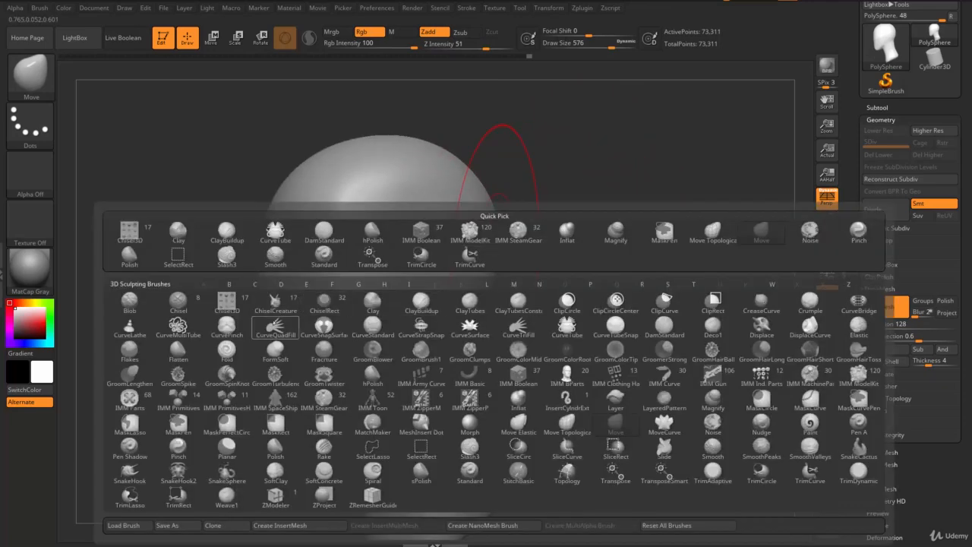
left_click(277, 311)
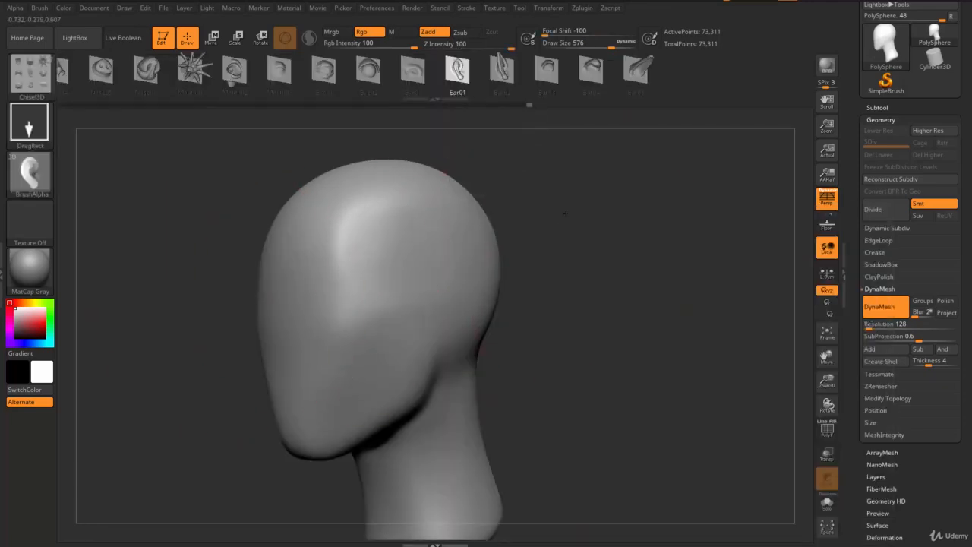
left_click_drag(564, 217, 621, 217)
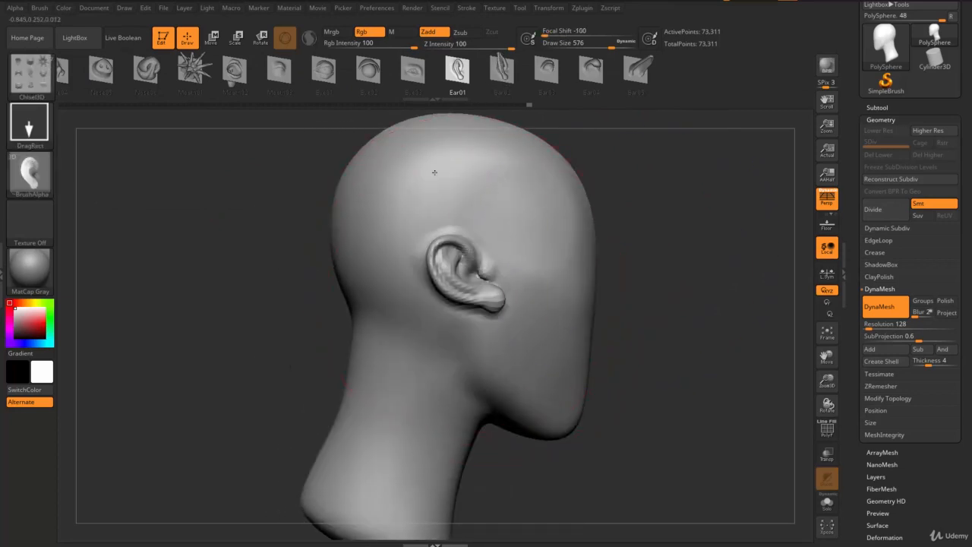
key("ctrl+z")
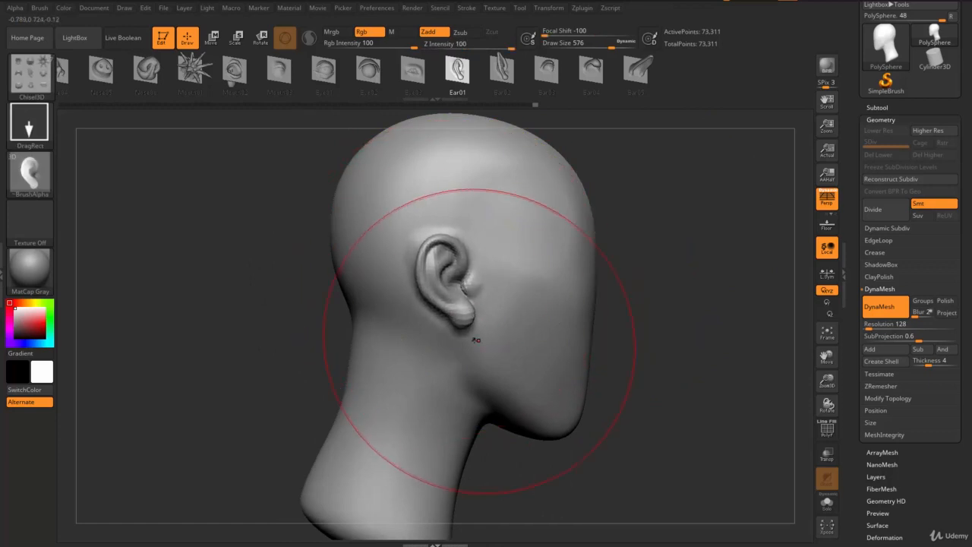
Carve the jaw's rear edge below the earlobe with the DamStandard brush at draw size 187.
key("s")
left_click_drag(465, 341, 441, 339)
key("b")
key("d")
key("s")
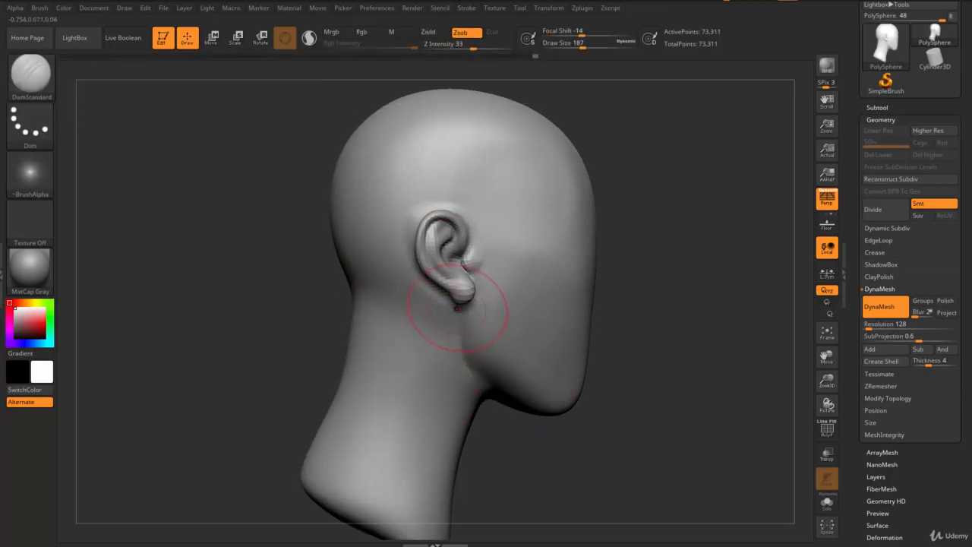
left_click_drag(616, 379, 470, 275)
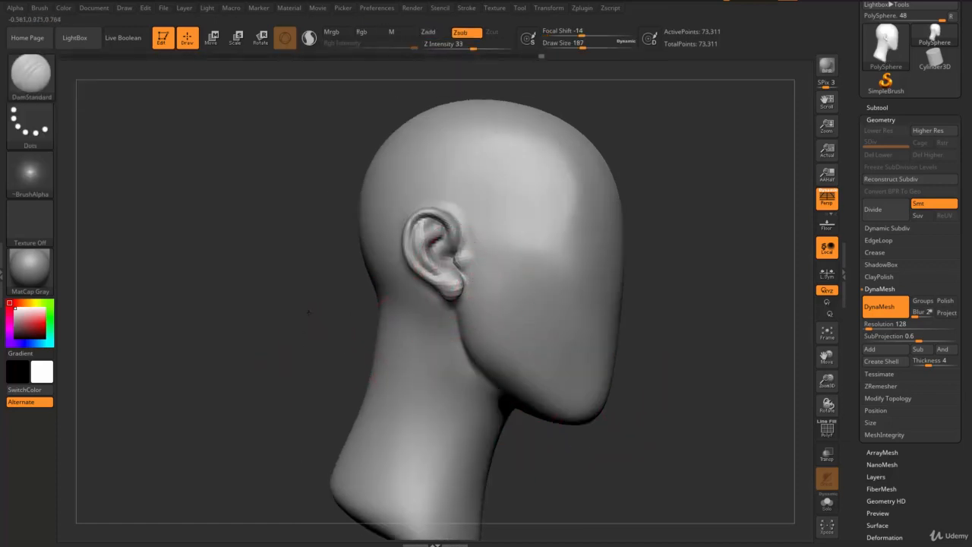
left_click_drag(308, 311, 459, 277)
Adjust how the ears stand out from the head with the Move brush at draw sizes 344 and 257.
mouse_move(640, 253)
left_mouse_down()
mouse_move(662, 284)
mouse_move(666, 342)
mouse_move(651, 358)
mouse_move(286, 390)
mouse_move(668, 302)
left_mouse_up()
left_click_drag(581, 287, 550, 310, "alt")
key("b")
key("m")
key("v")
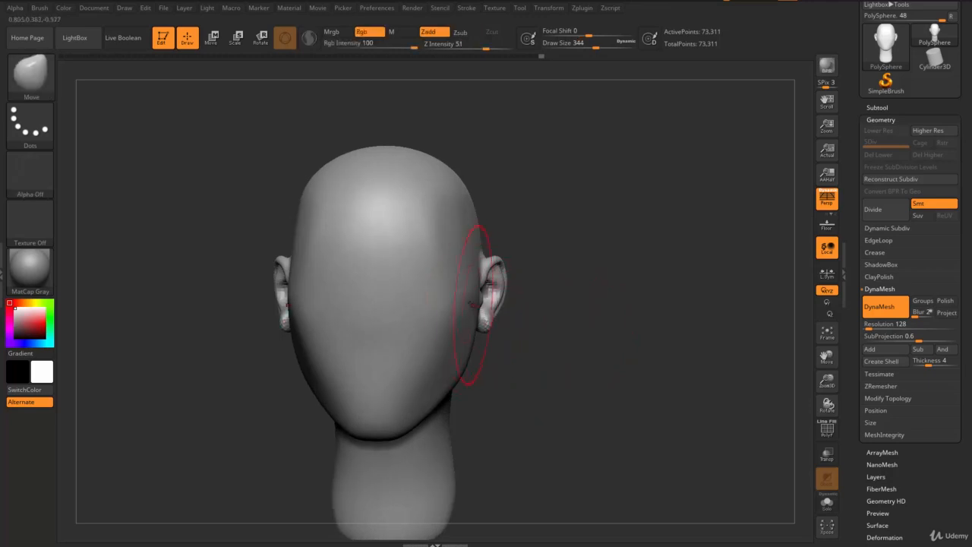
mouse_move(566, 380)
left_mouse_down("alt")
mouse_move(493, 347)
mouse_move(577, 335)
left_mouse_up("alt")
key("s")
mouse_move(531, 291)
left_mouse_down()
mouse_move(521, 287)
mouse_move(518, 323)
mouse_move(361, 369)
mouse_move(476, 284)
mouse_move(554, 290)
mouse_move(532, 175)
left_mouse_up()
Remesh the head with DynaMesh at resolution 128.
left_click_drag(591, 184, 682, 339, "ctrl")
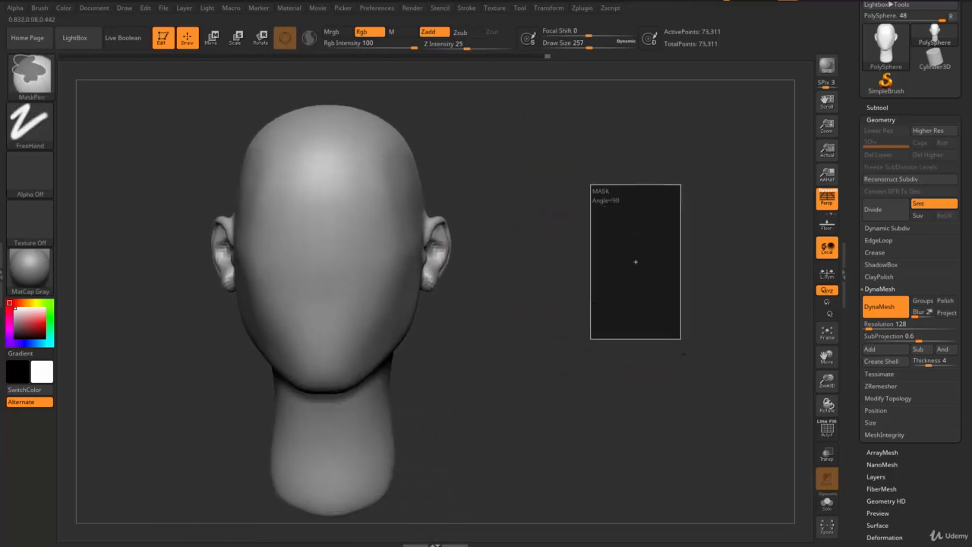
mouse_move(573, 326)
left_mouse_down()
mouse_move(489, 301)
mouse_move(349, 375)
mouse_move(342, 404)
mouse_move(465, 408)
mouse_move(434, 398)
mouse_move(571, 304)
mouse_move(601, 306)
mouse_move(598, 279)
mouse_move(612, 307)
mouse_move(593, 314)
mouse_move(592, 347)
mouse_move(623, 338)
left_mouse_up()
left_click_drag(547, 234, 448, 222)
mouse_move(530, 209)
left_mouse_down("shift")
mouse_move(606, 236)
mouse_move(579, 230)
mouse_move(563, 251)
mouse_move(577, 293)
mouse_move(566, 264)
mouse_move(631, 312)
left_mouse_up("shift")
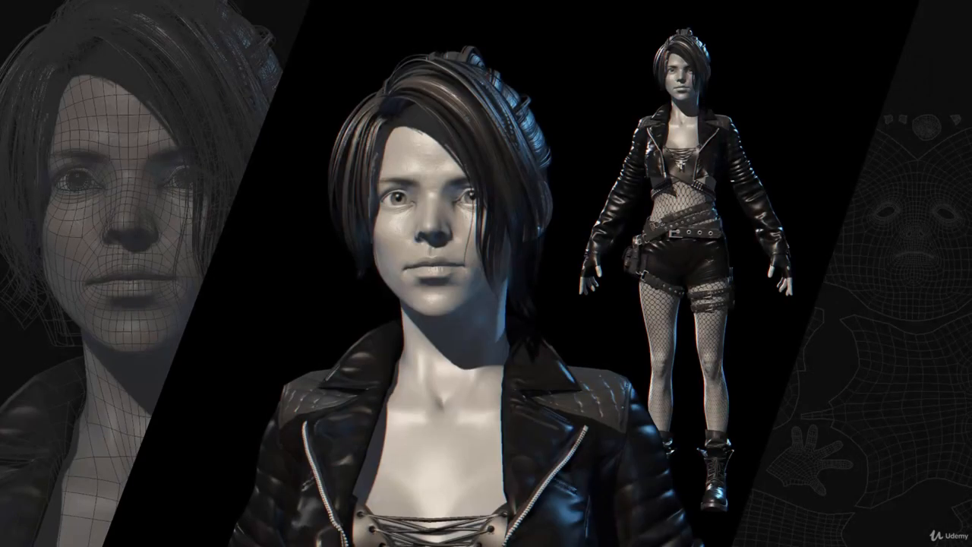